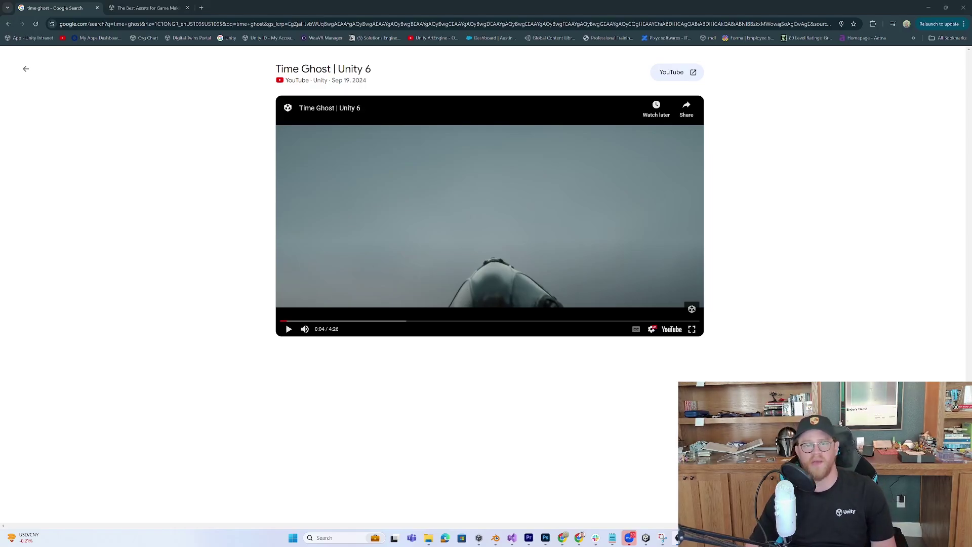
# - Skim the Time Ghost Unity 6 video and look over the Asset Store search results for time ghost
pyautogui.click(291, 321)
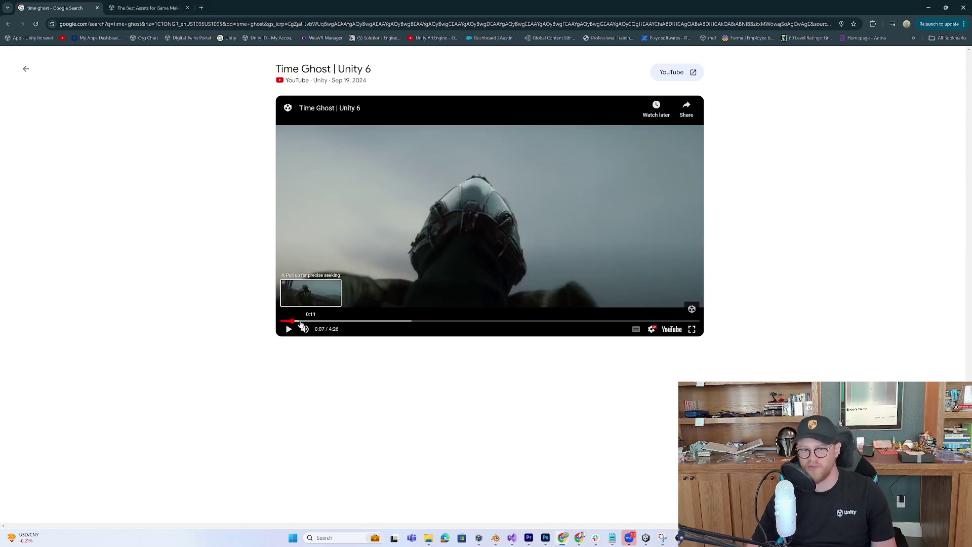
pyautogui.moveTo(359, 321); pyautogui.dragTo(408, 321)
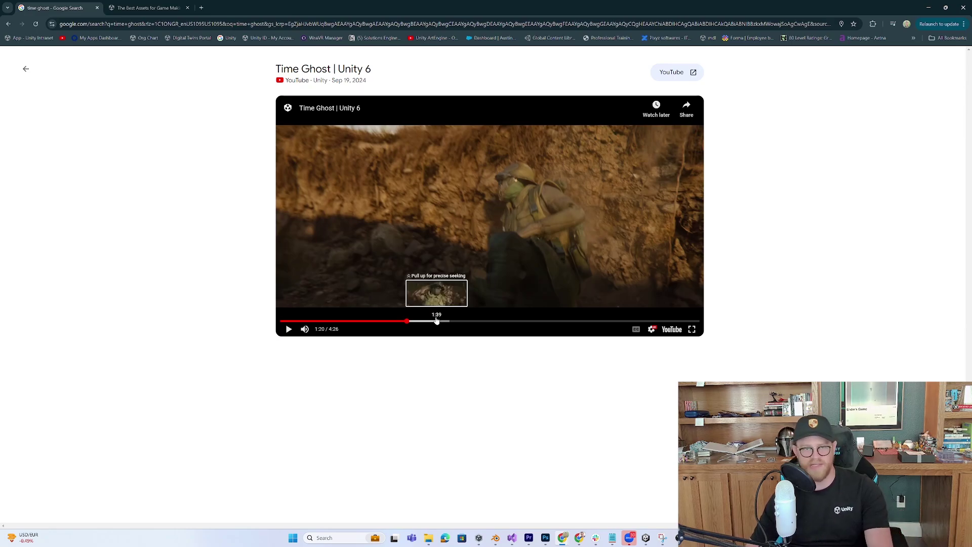
pyautogui.click(152, 8)
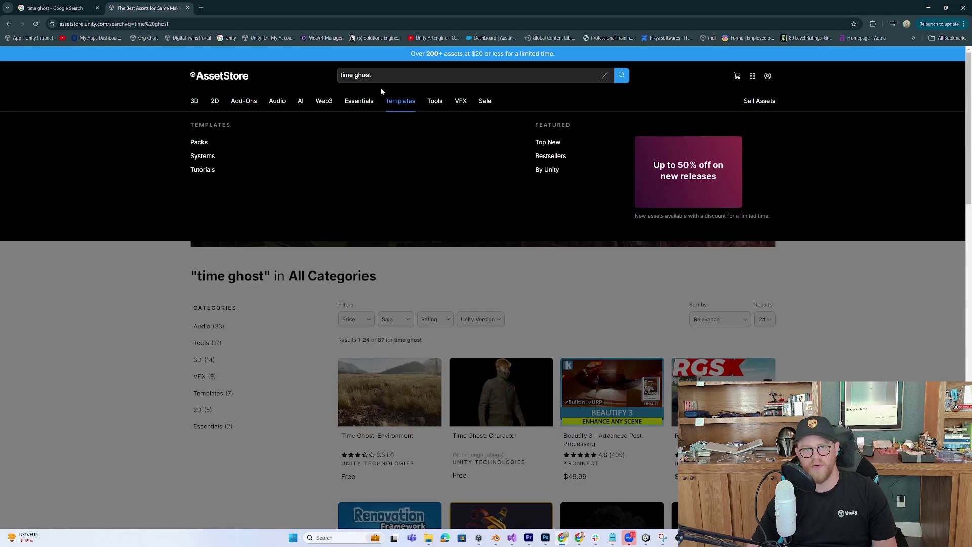
pyautogui.scroll(-2, 558, 316)
pyautogui.scroll(-3, 559, 315)
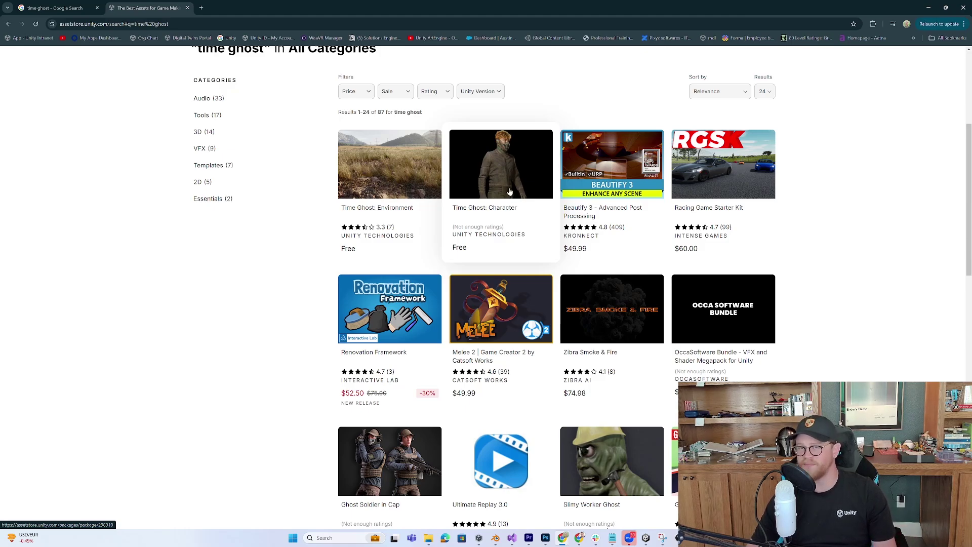
# - Open the Time Ghost: Environment page on the Asset Store and add the free asset to My Assets
pyautogui.hotkey('alt', 'Tab')
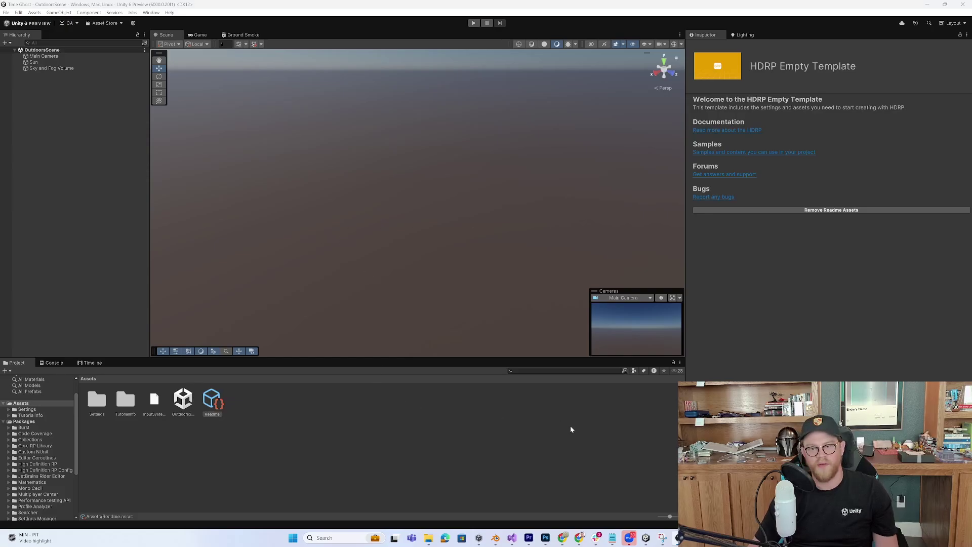
pyautogui.moveTo(579, 543)
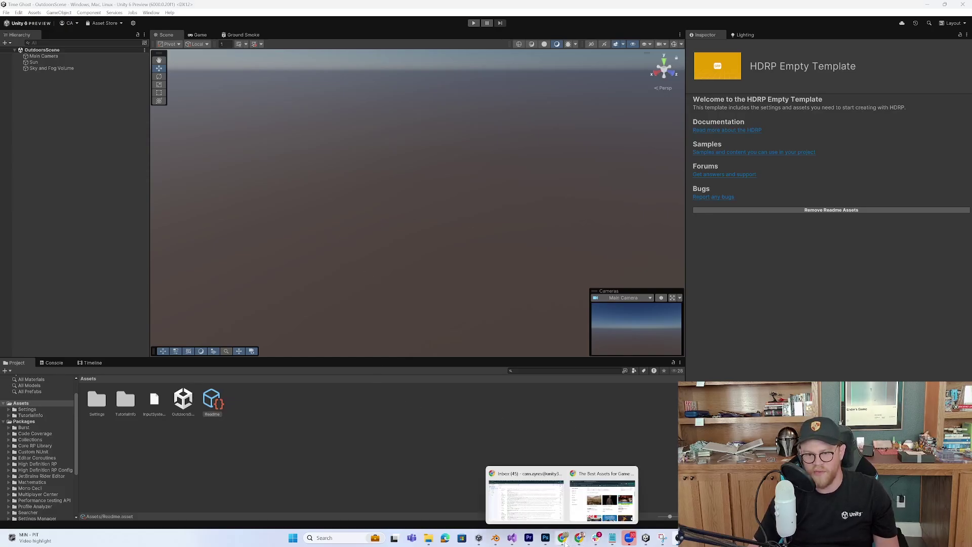
pyautogui.click(602, 494)
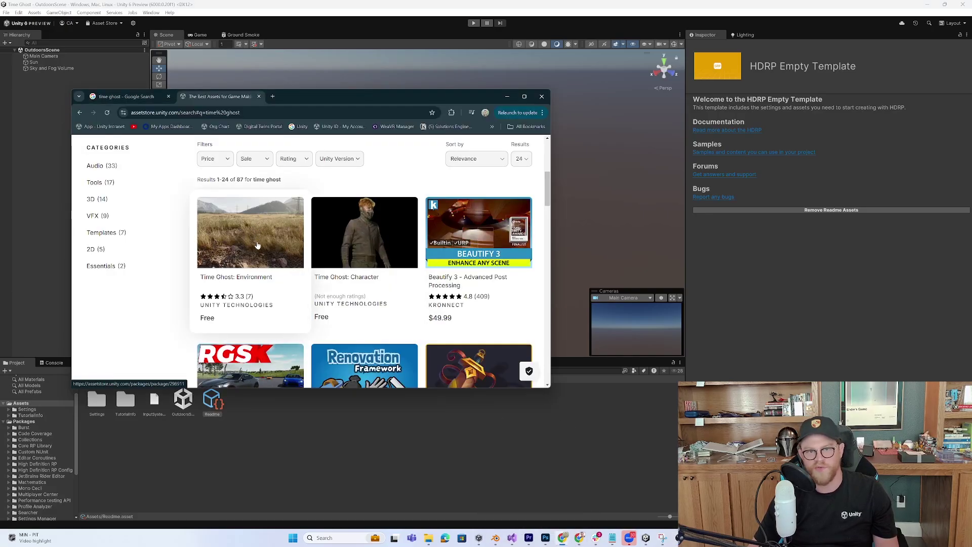
pyautogui.click(268, 248)
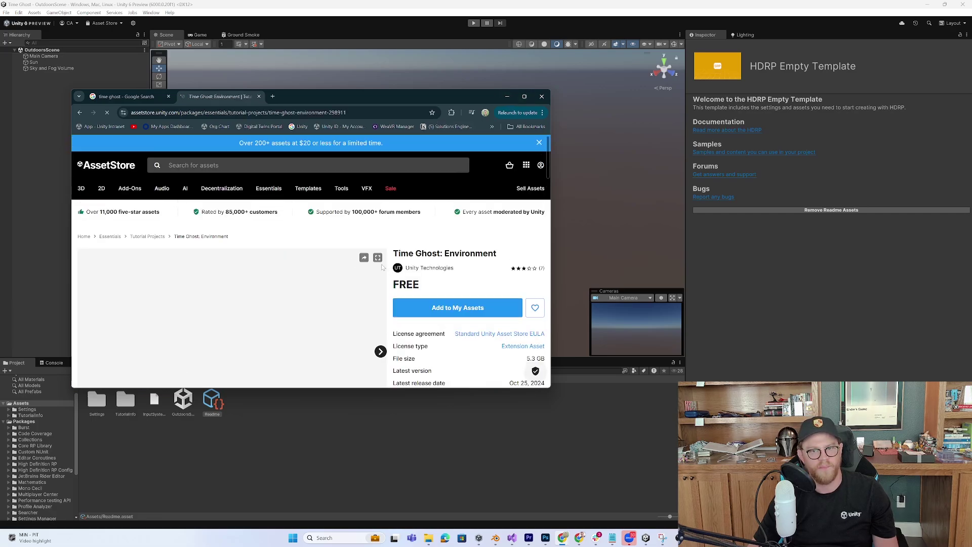
pyautogui.scroll(-2, 288, 248)
pyautogui.click(460, 256)
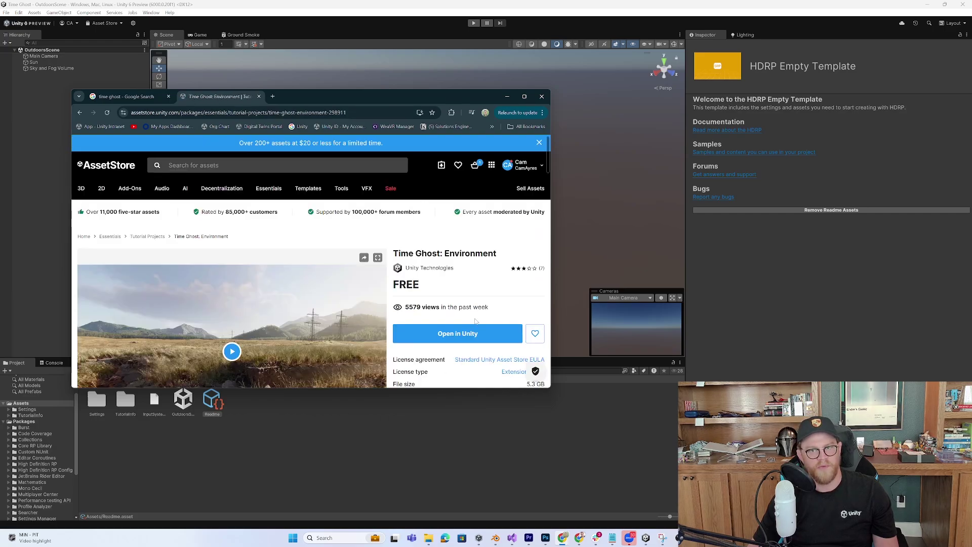
# - Open Time Ghost: Environment in the Unity Editor's Package Manager and download the package
pyautogui.click(460, 333)
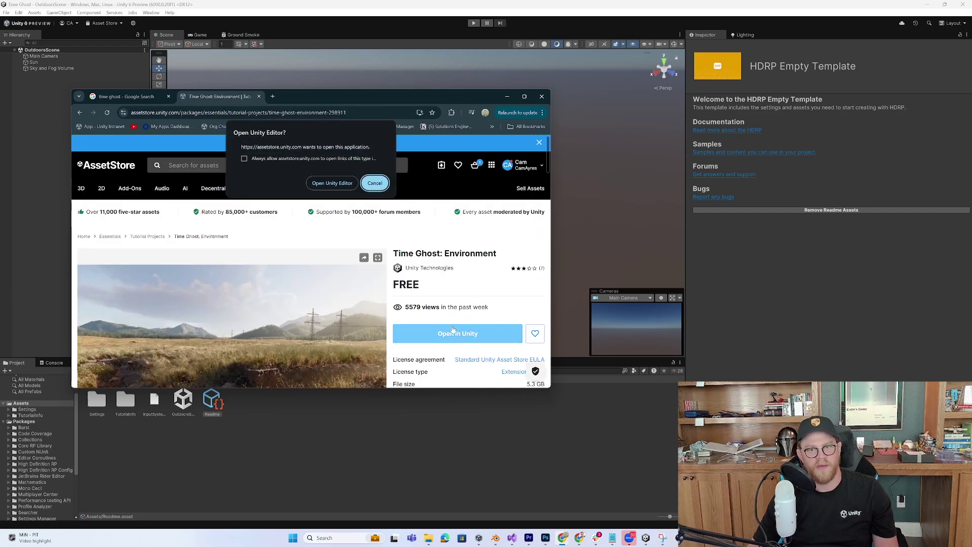
pyautogui.click(332, 183)
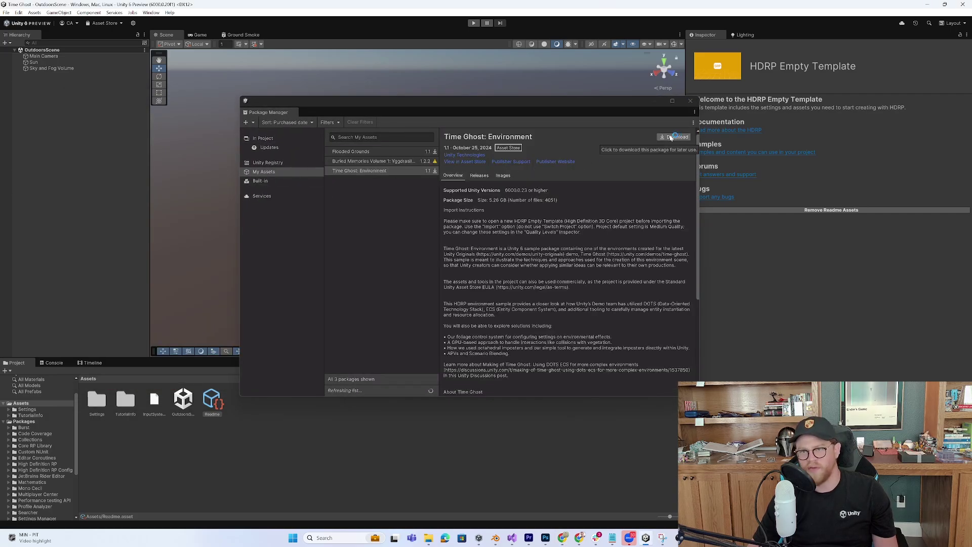
pyautogui.click(670, 138)
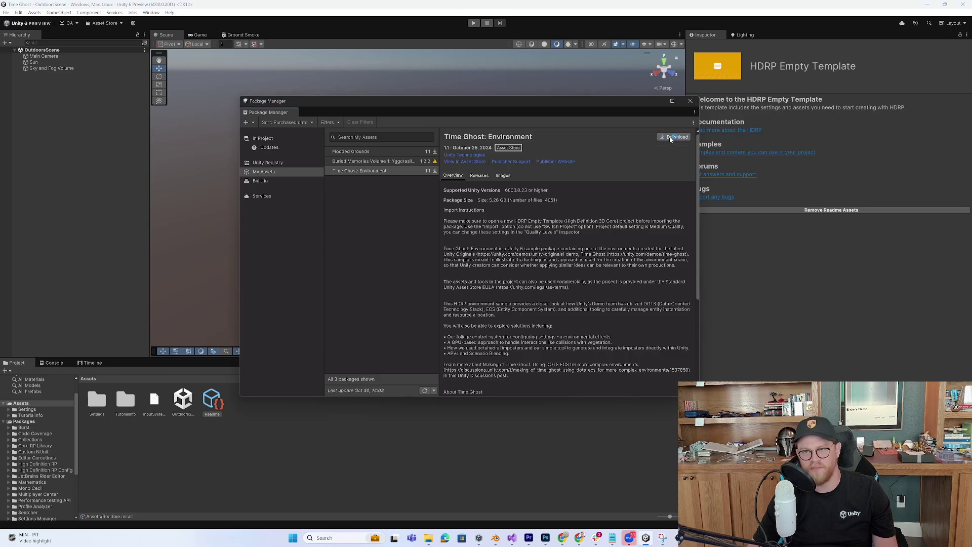
pyautogui.click(668, 137)
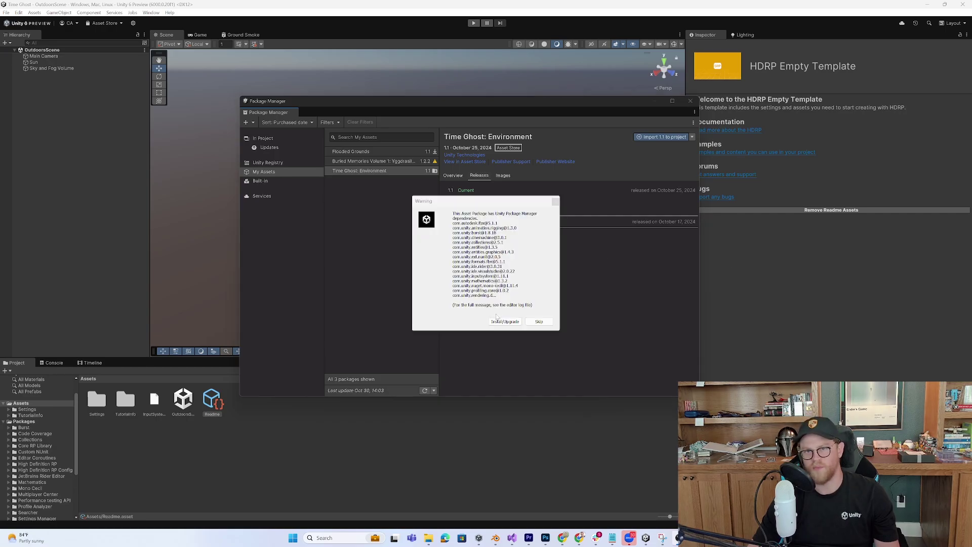
# - Install the package's dependencies, import all Time Ghost: Environment content into the project, and close the Package Manager
pyautogui.click(505, 322)
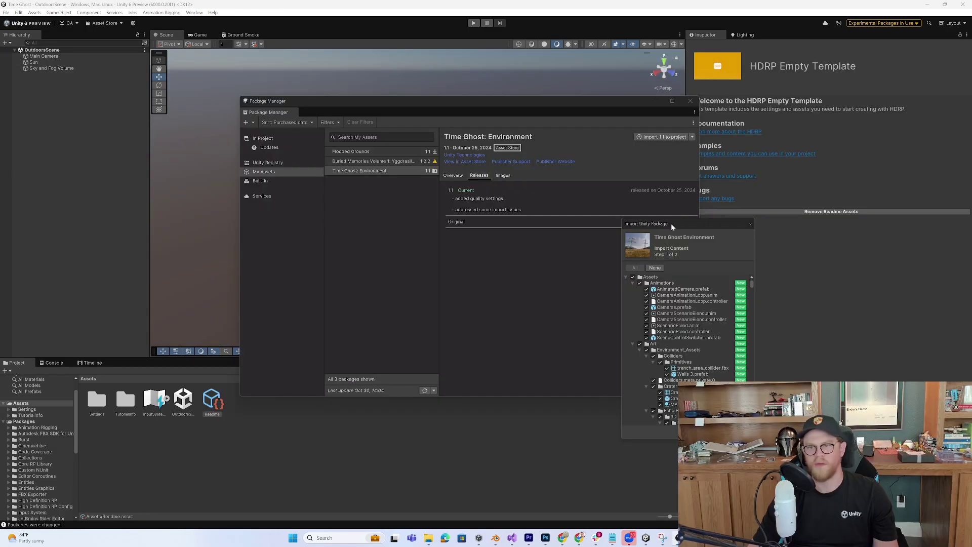
pyautogui.moveTo(670, 223); pyautogui.dragTo(383, 157)
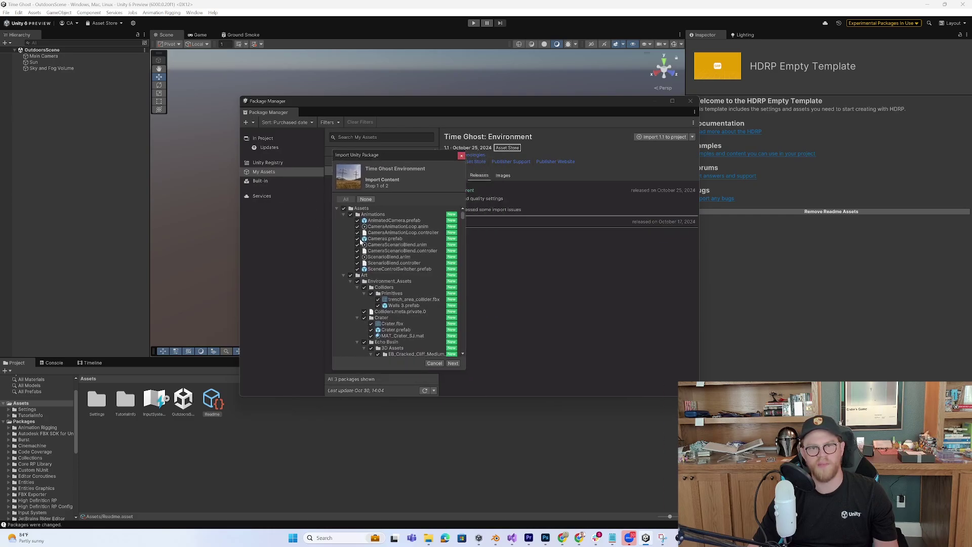
pyautogui.scroll(-10, 406, 287)
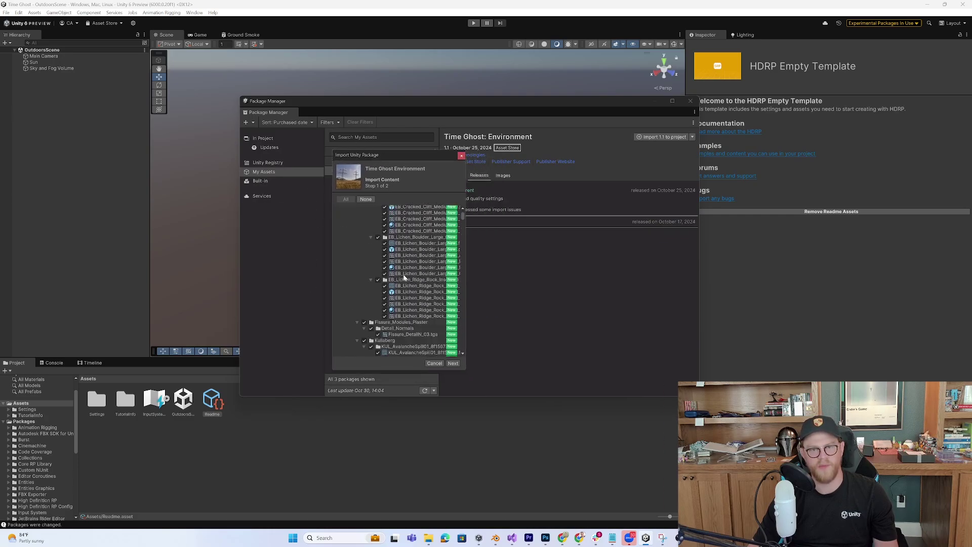
pyautogui.scroll(10, 400, 281)
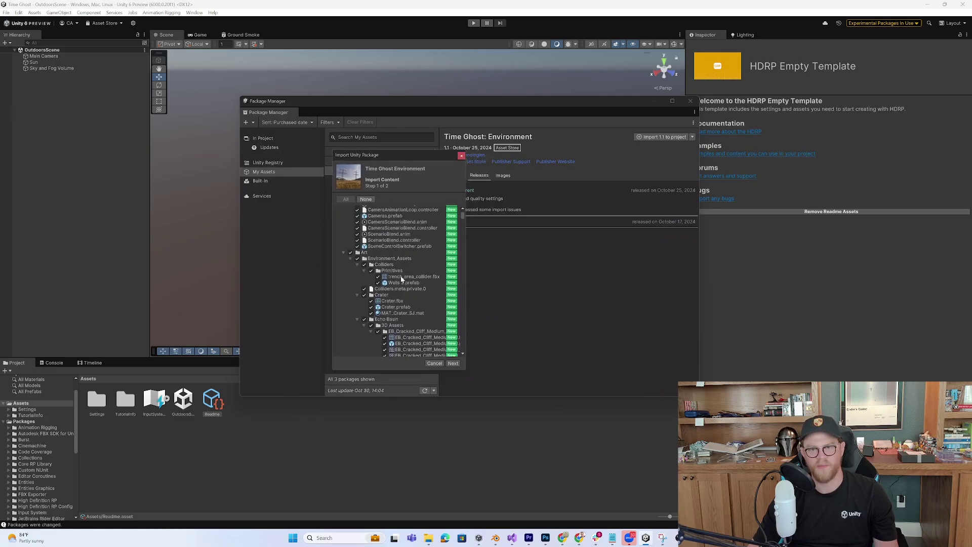
pyautogui.click(453, 364)
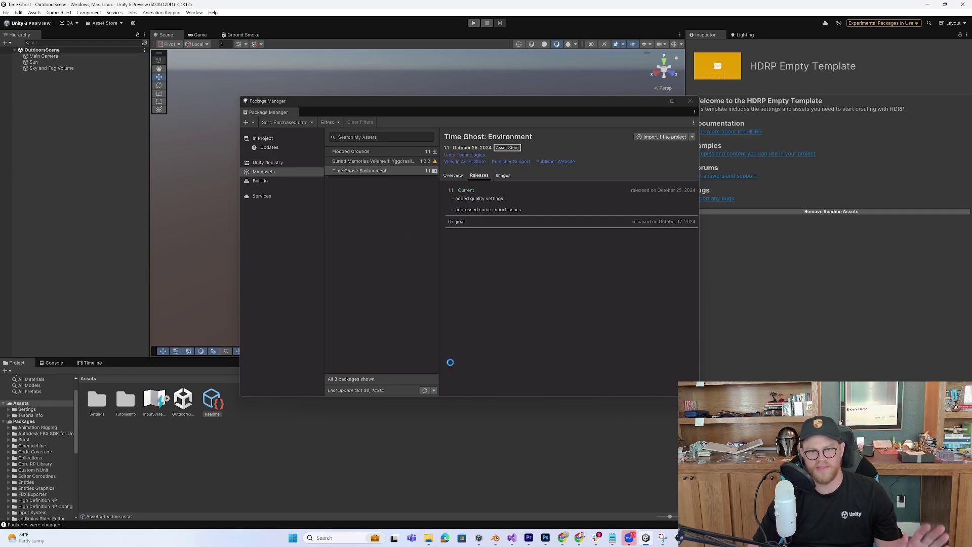
pyautogui.click(451, 364)
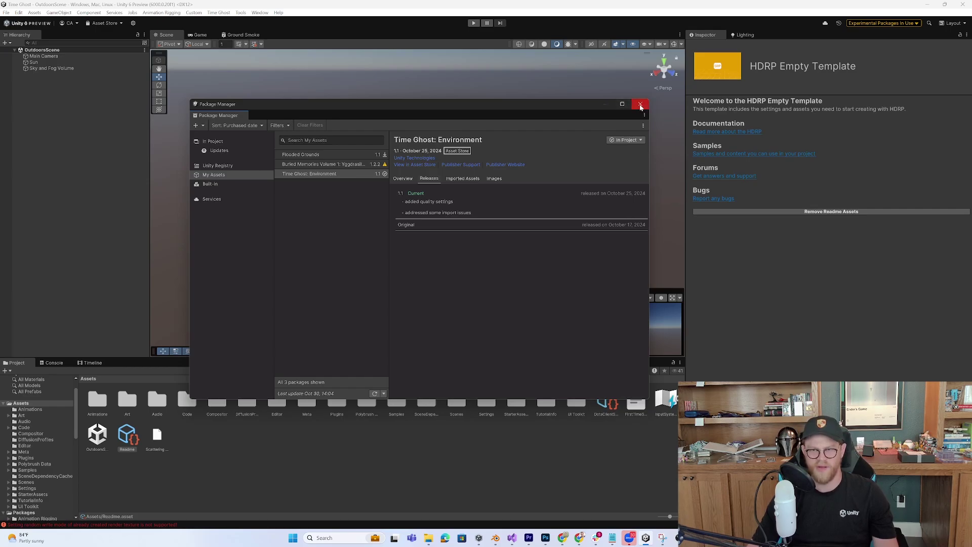
pyautogui.click(640, 105)
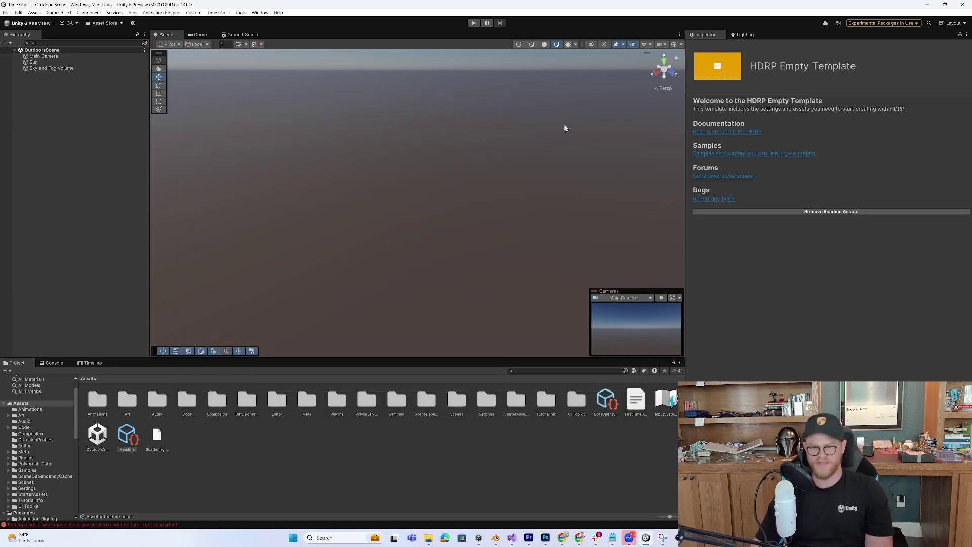
# - Examine the StartJourney scene assets in the project's Scenes folder to identify each one
pyautogui.click(26, 488)
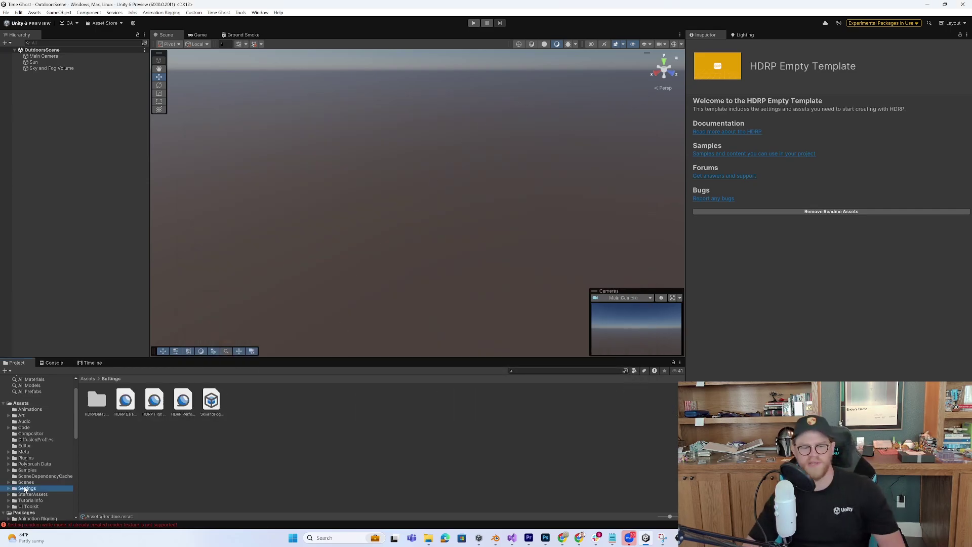
pyautogui.click(26, 482)
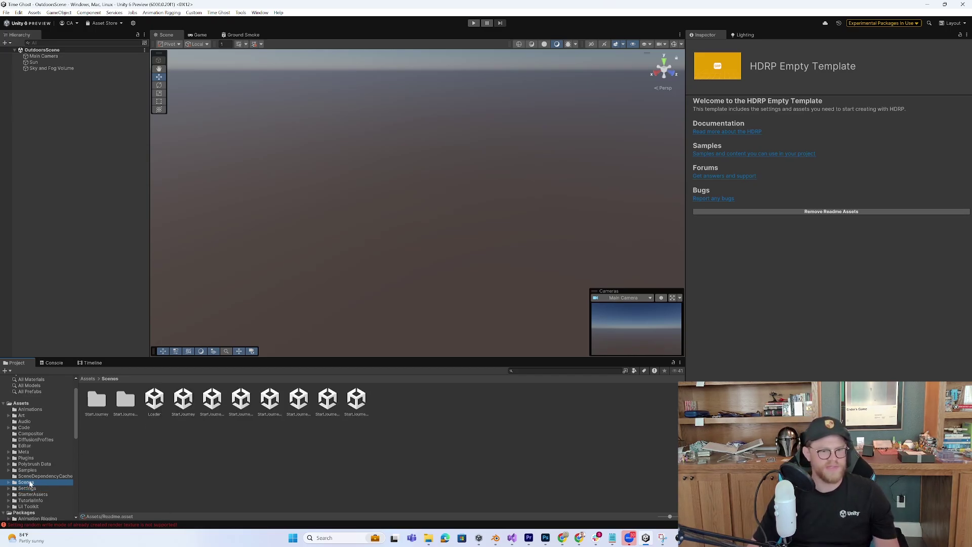
pyautogui.click(195, 403)
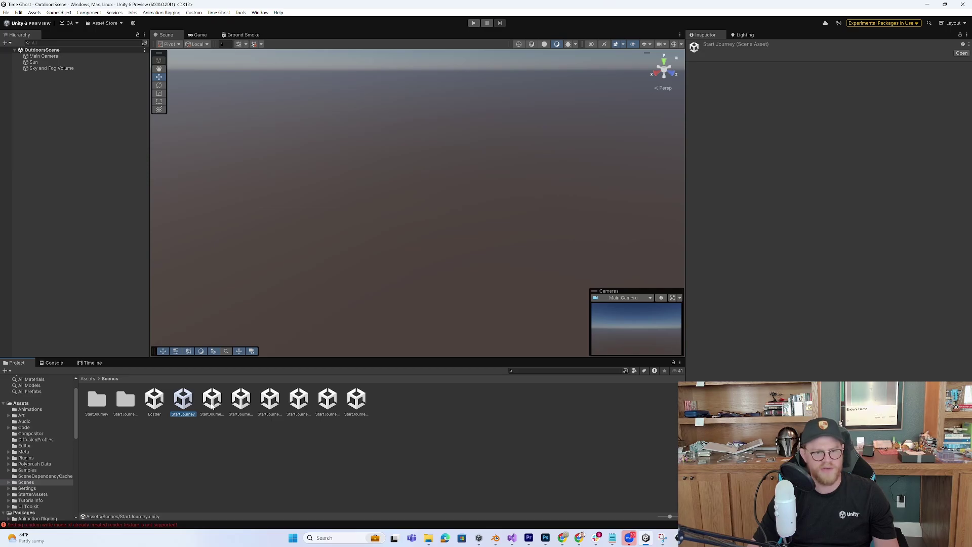
pyautogui.click(211, 400)
pyautogui.click(240, 400)
pyautogui.click(270, 400)
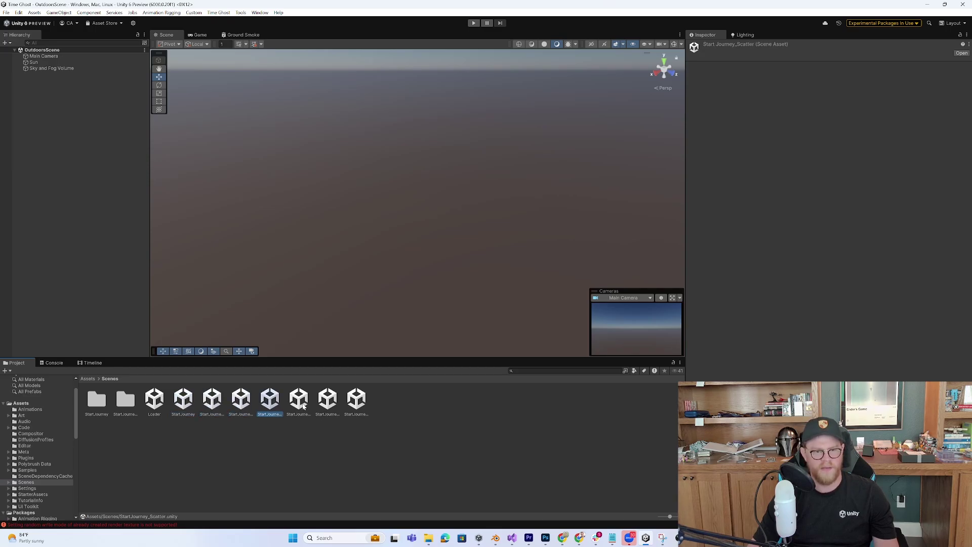
pyautogui.click(303, 404)
pyautogui.click(338, 405)
pyautogui.click(353, 406)
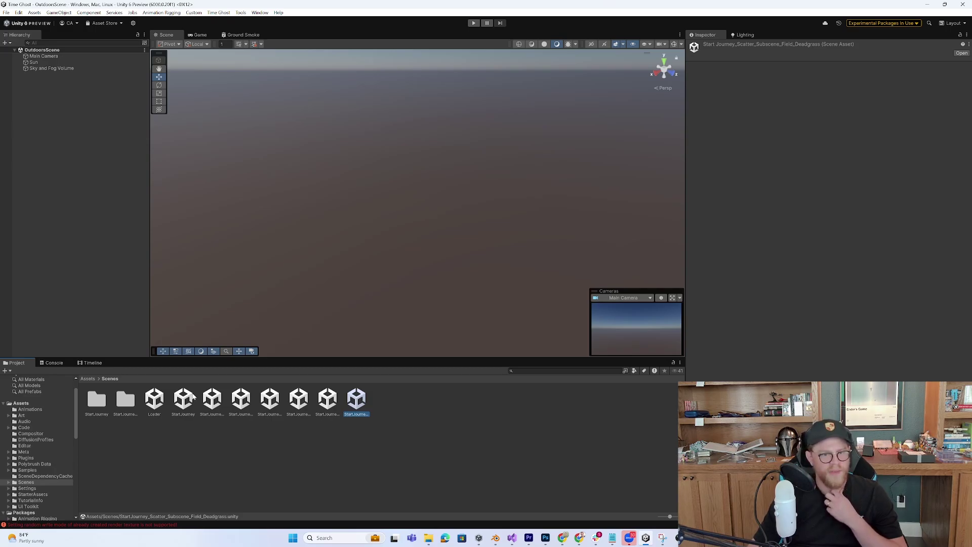
# - Open the Loader scene and try running it in Play mode
pyautogui.click(156, 400)
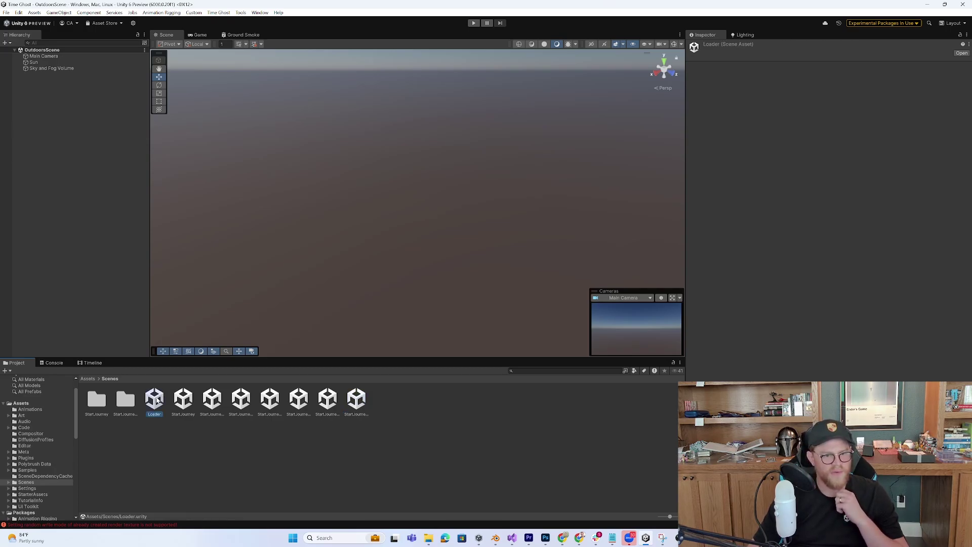
pyautogui.doubleClick(154, 399)
pyautogui.click(474, 23)
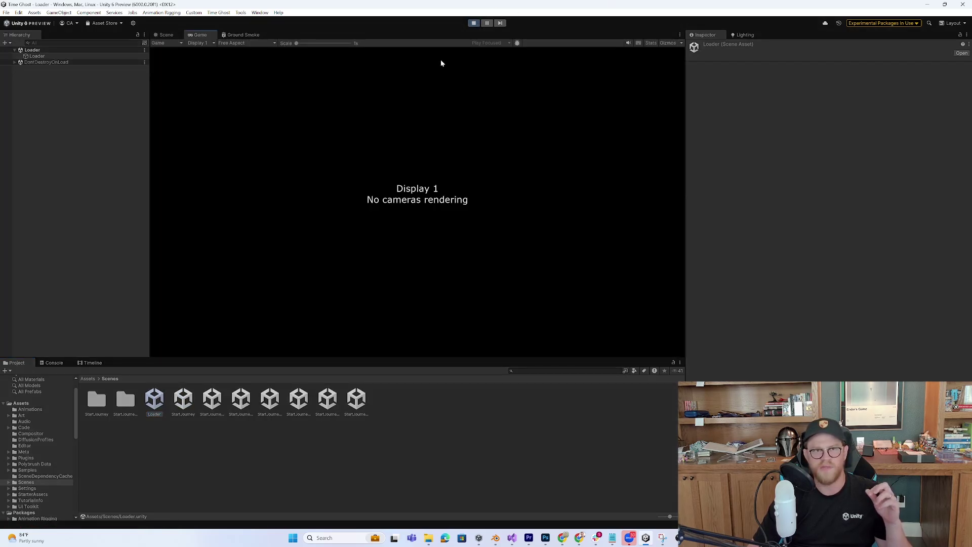
pyautogui.click(166, 35)
pyautogui.click(473, 24)
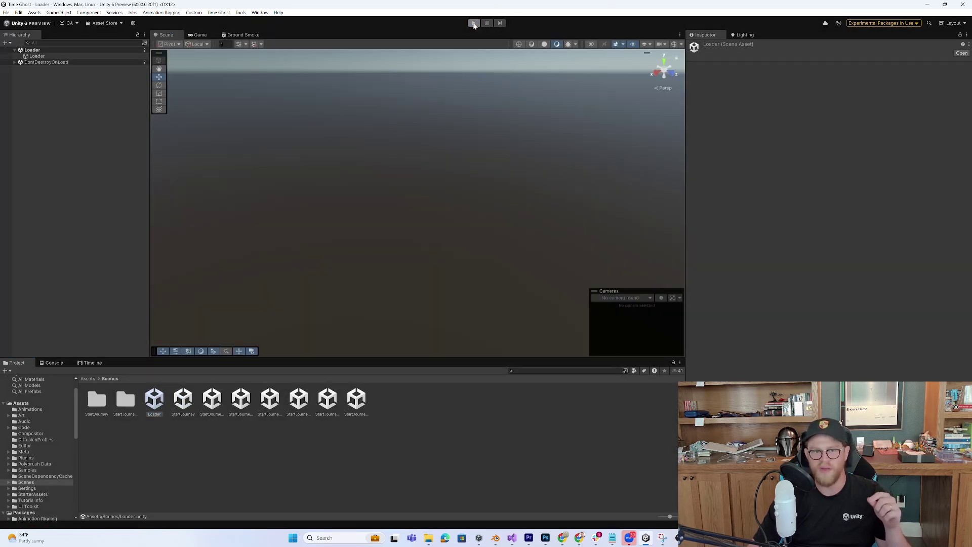
# - Open the StartJourney scene and try running it in Play mode
pyautogui.click(187, 413)
pyautogui.click(212, 403)
pyautogui.click(183, 403)
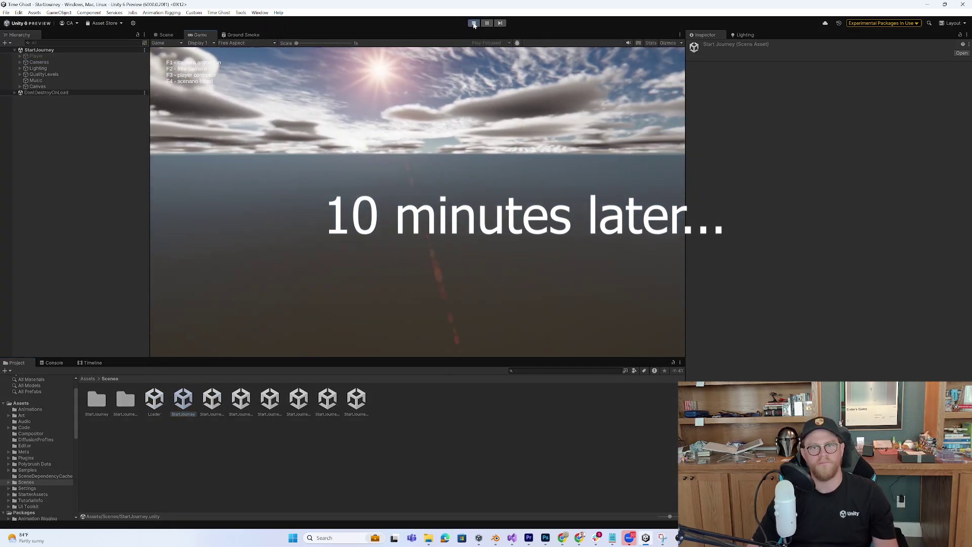
pyautogui.click(474, 23)
pyautogui.moveTo(481, 162); pyautogui.dragTo(635, 164, button='right')
pyautogui.click(474, 22)
pyautogui.click(473, 23)
# - Try the remaining StartJourney scenes in the Scenes folder to find the complete environment
pyautogui.click(241, 400)
pyautogui.click(299, 400)
pyautogui.click(328, 400)
pyautogui.click(356, 400)
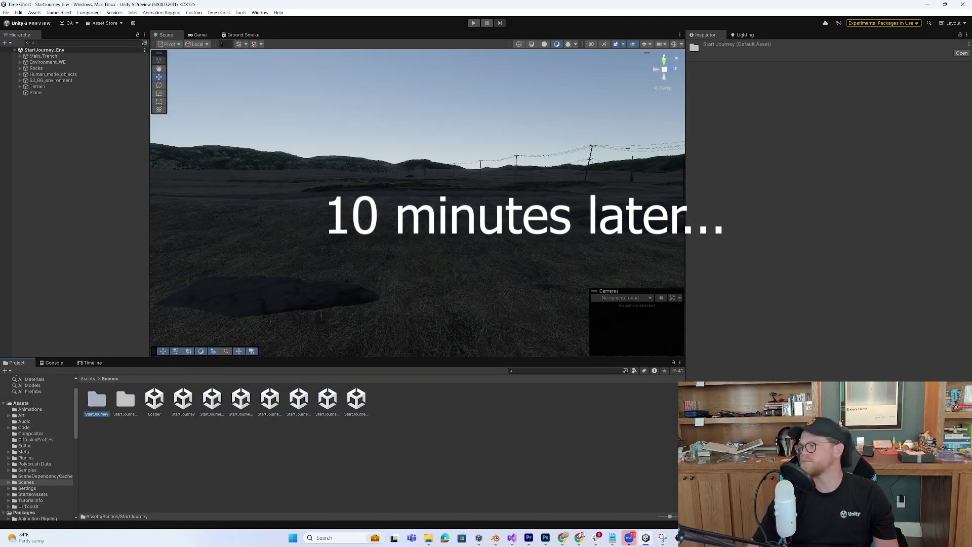
# - Open the Loader scene, load the Time Ghost demo scenes, and look around the environment
pyautogui.doubleClick(155, 399)
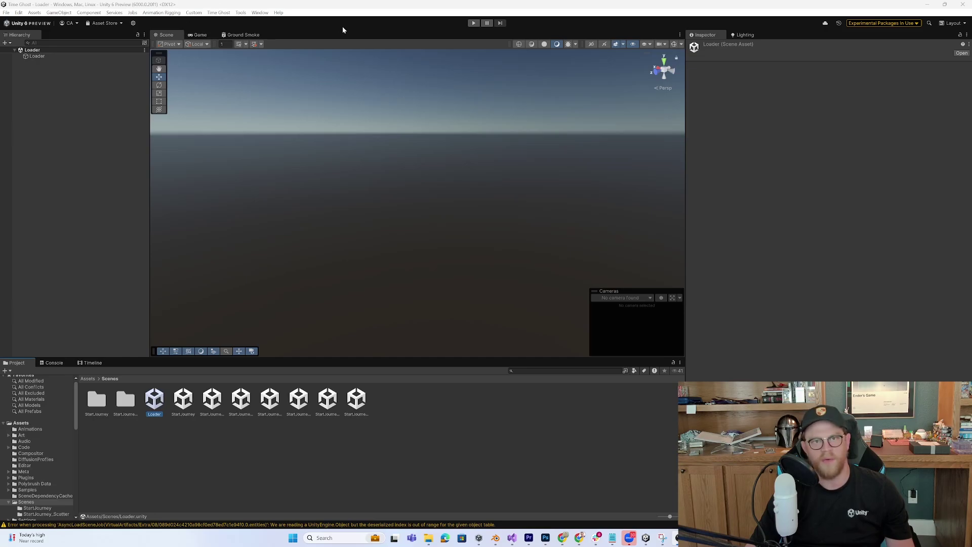
pyautogui.click(219, 14)
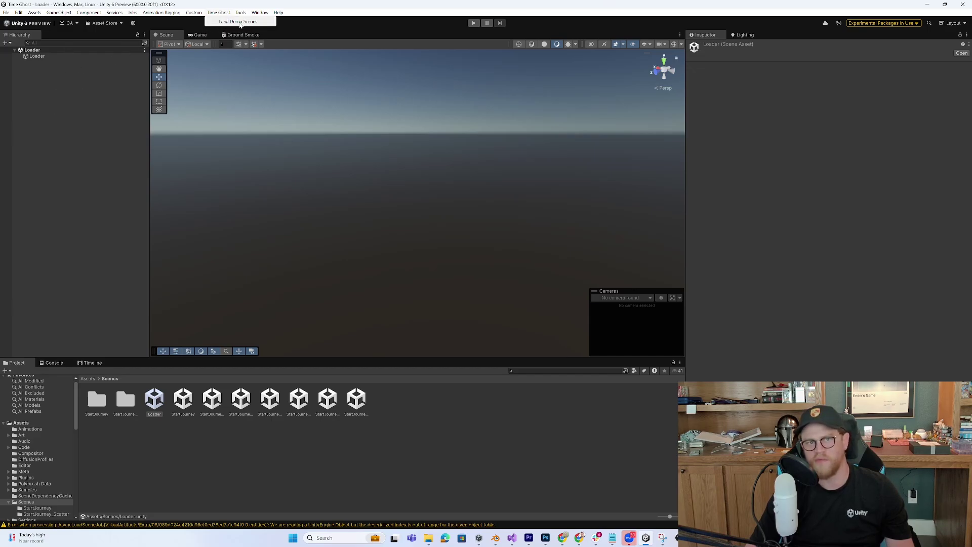
pyautogui.click(239, 21)
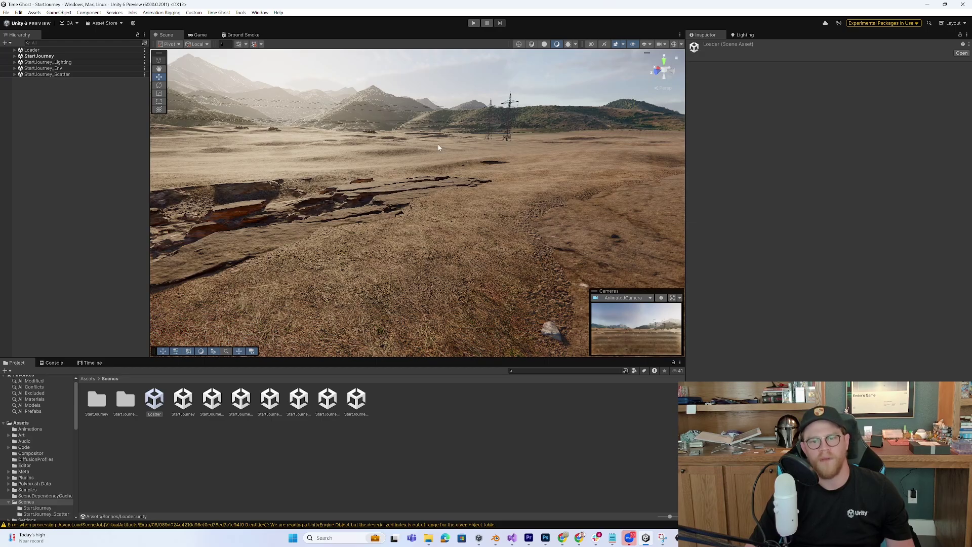
pyautogui.moveTo(448, 149); pyautogui.dragTo(551, 136, button='right')
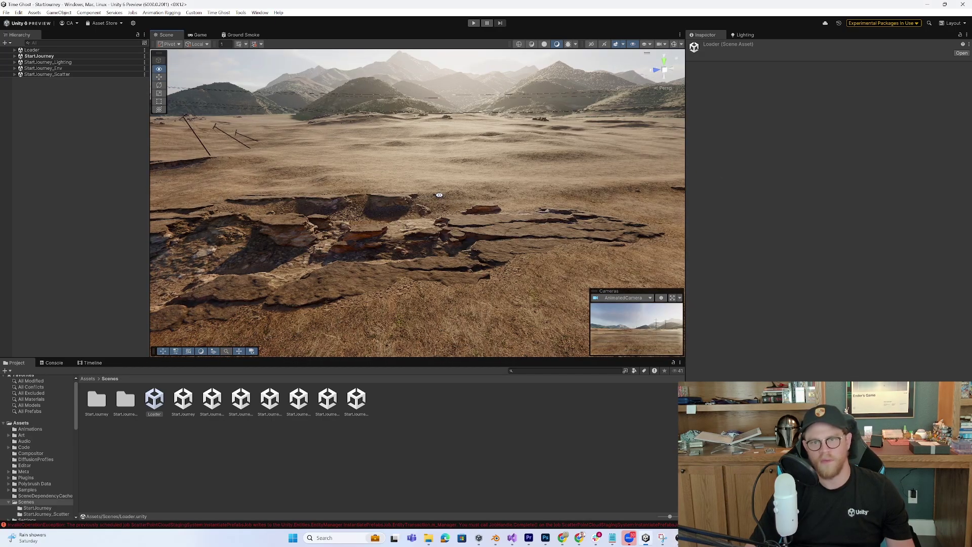
pyautogui.moveTo(451, 203); pyautogui.dragTo(418, 118, button='right')
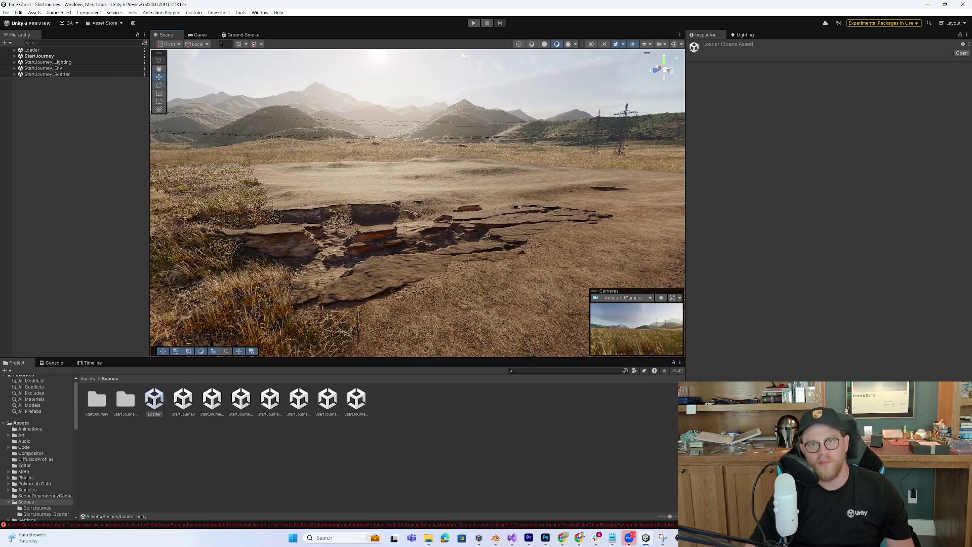
# - Run the loaded scenes in Play mode and look around the vegetated environment in the Scene view
pyautogui.click(473, 23)
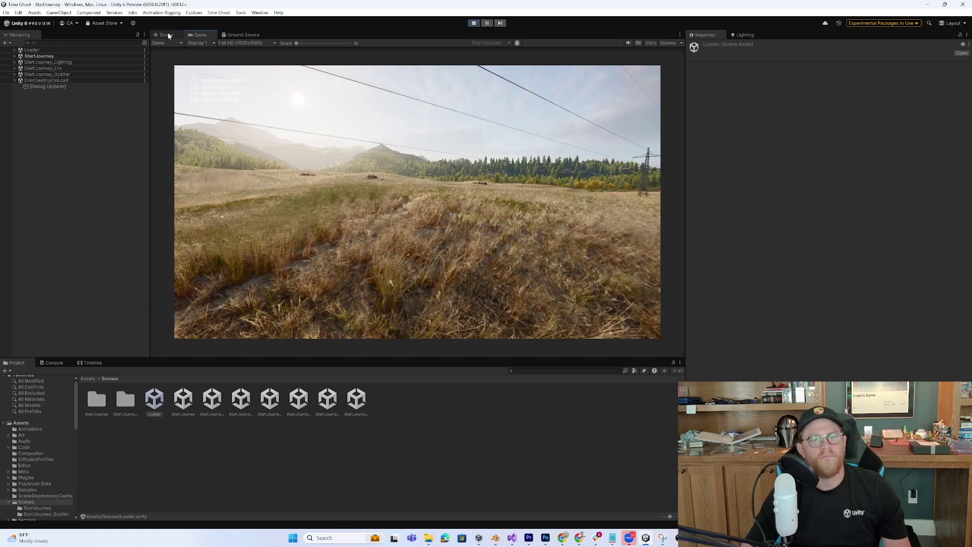
pyautogui.click(167, 35)
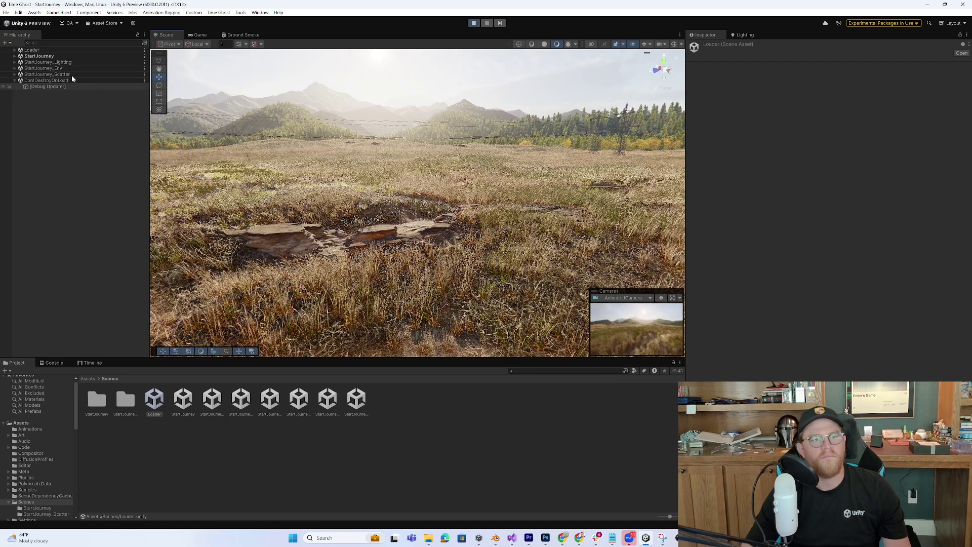
pyautogui.keyDown('alt'); pyautogui.moveTo(598, 185); pyautogui.dragTo(527, 182, button='right'); pyautogui.keyUp('alt')
pyautogui.scroll(-8, 527, 183)
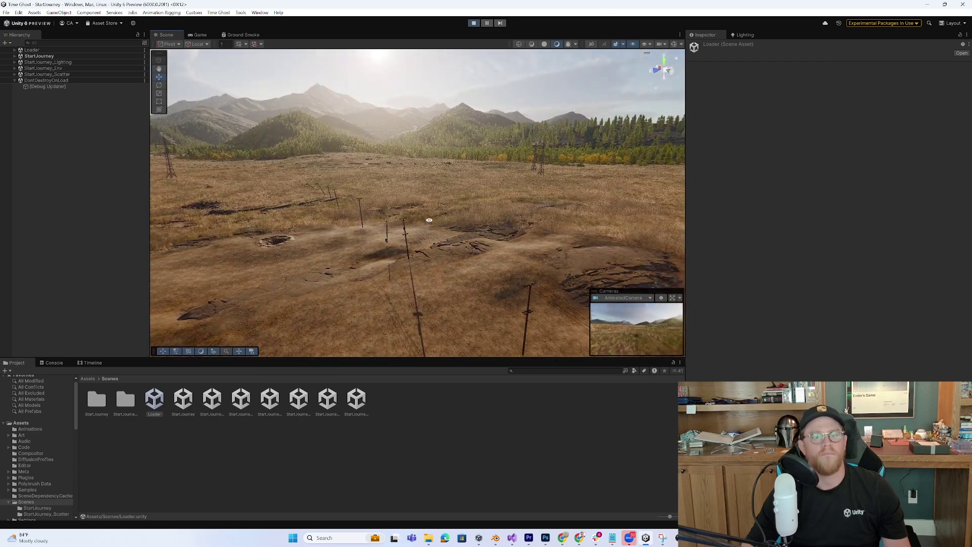
pyautogui.moveTo(426, 220); pyautogui.dragTo(389, 220, button='right')
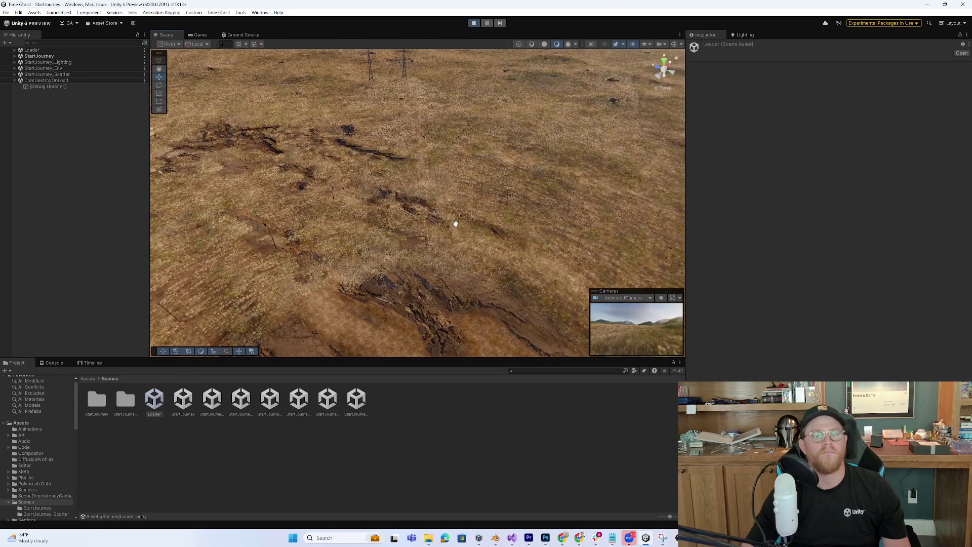
pyautogui.moveTo(457, 226); pyautogui.dragTo(466, 241, button='middle')
pyautogui.keyDown('alt'); pyautogui.moveTo(469, 209); pyautogui.dragTo(545, 169); pyautogui.keyUp('alt')
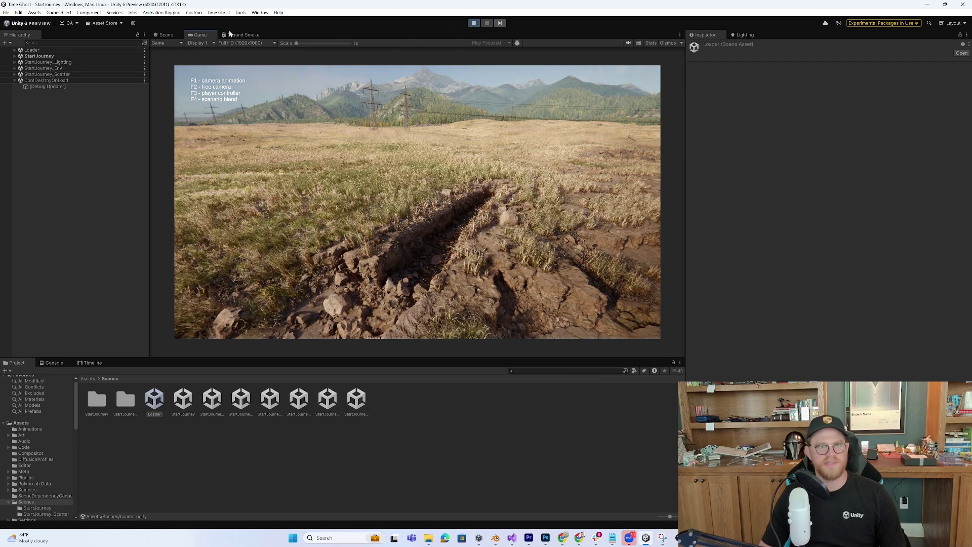
# - Stop Play mode and survey the surrounding fields and hills in the Scene view
pyautogui.click(476, 23)
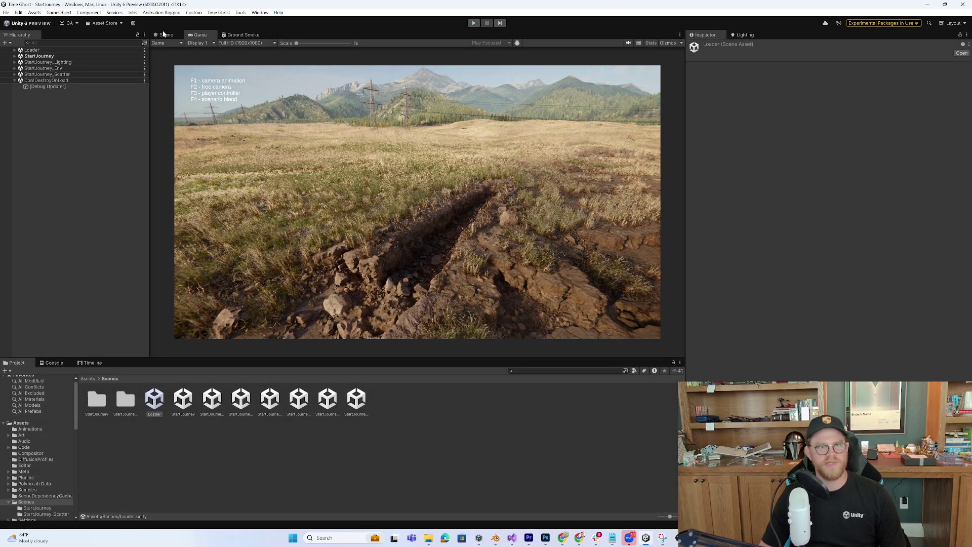
pyautogui.click(166, 35)
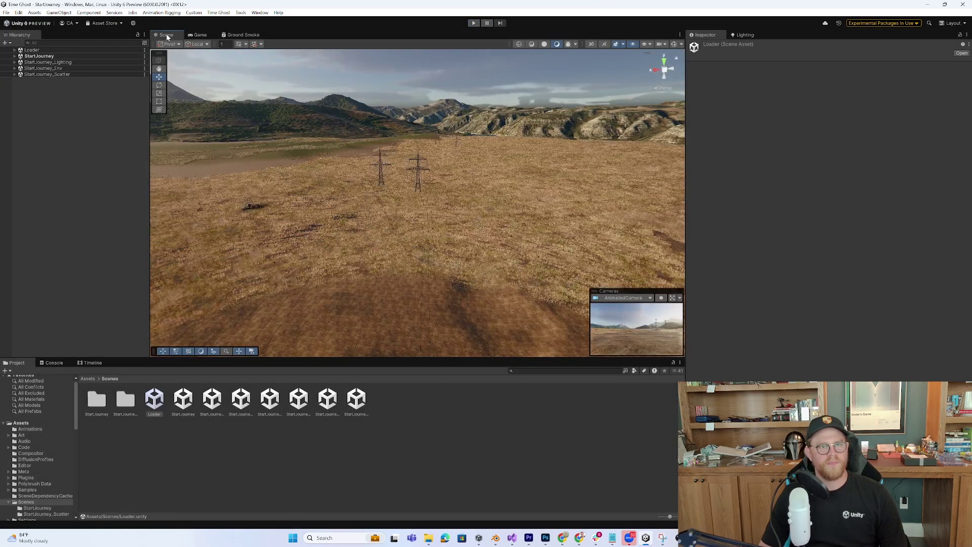
pyautogui.keyDown('alt'); pyautogui.moveTo(461, 141); pyautogui.dragTo(392, 163, button='right'); pyautogui.keyUp('alt')
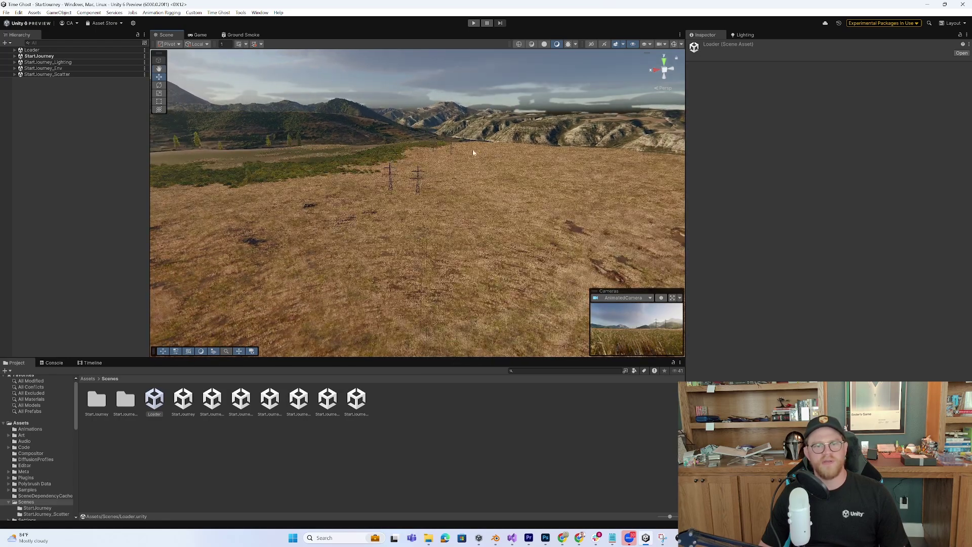
pyautogui.moveTo(469, 153); pyautogui.dragTo(338, 147, button='right')
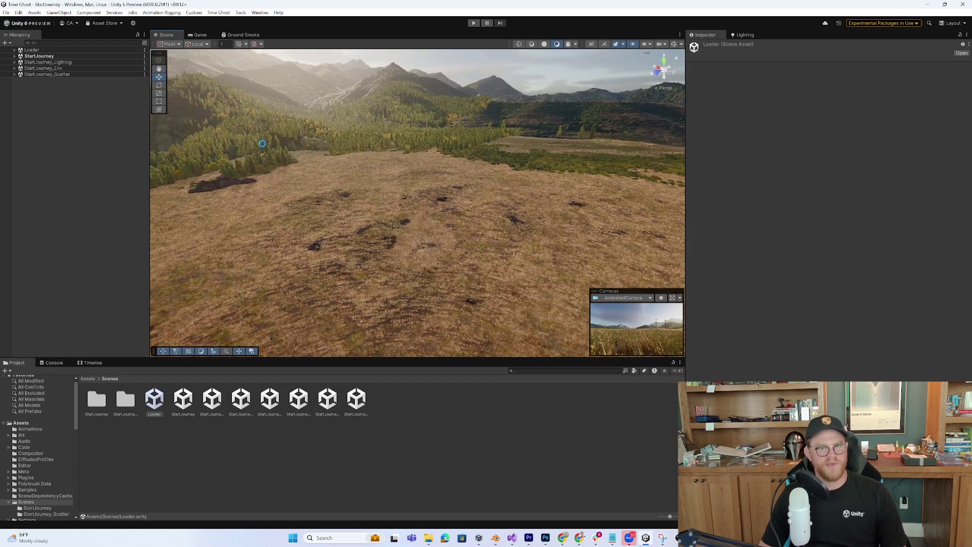
# - Select the main terrain object and examine the forested hills and distant trees from several viewpoints
pyautogui.click(262, 146)
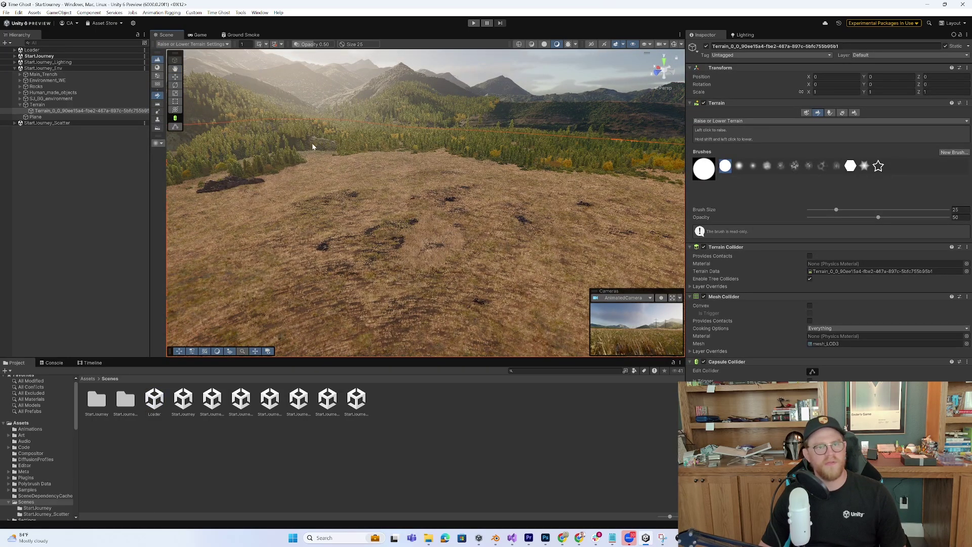
pyautogui.moveTo(338, 145); pyautogui.dragTo(614, 181, button='middle')
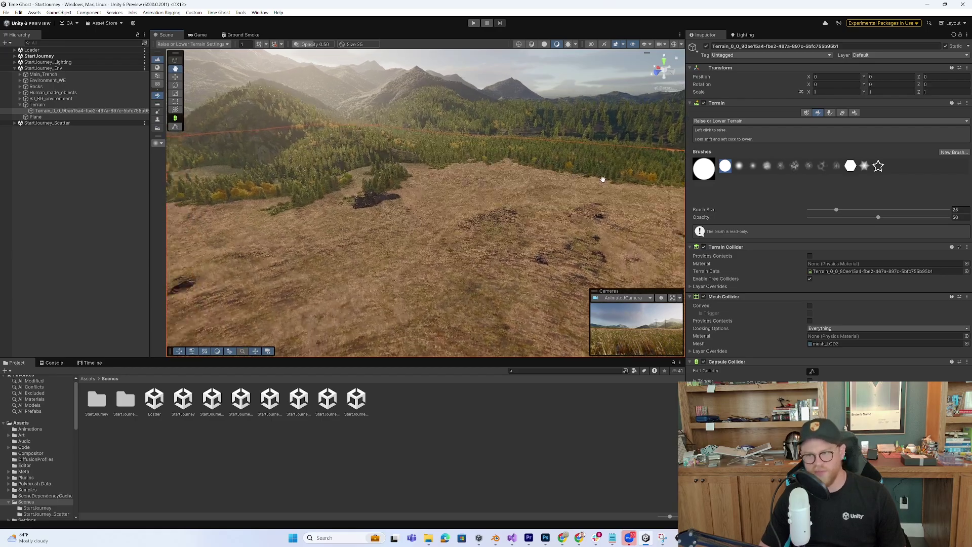
pyautogui.moveTo(232, 151); pyautogui.dragTo(401, 181, button='middle')
pyautogui.keyDown('alt'); pyautogui.moveTo(402, 181); pyautogui.dragTo(492, 181); pyautogui.keyUp('alt')
pyautogui.moveTo(406, 175); pyautogui.dragTo(745, 203, button='middle')
pyautogui.keyDown('alt'); pyautogui.moveTo(585, 185); pyautogui.dragTo(529, 191); pyautogui.keyUp('alt')
pyautogui.moveTo(529, 190); pyautogui.dragTo(498, 196, button='right')
pyautogui.moveTo(458, 186); pyautogui.dragTo(449, 218, button='middle')
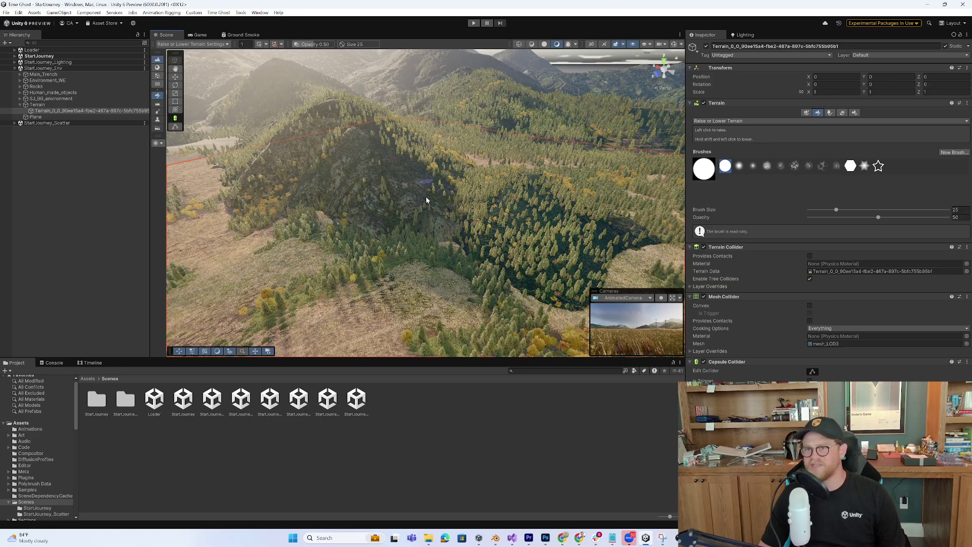
pyautogui.keyDown('alt'); pyautogui.moveTo(430, 189); pyautogui.dragTo(435, 173); pyautogui.keyUp('alt')
pyautogui.moveTo(429, 191); pyautogui.dragTo(467, 195, button='middle')
pyautogui.keyDown('alt'); pyautogui.moveTo(454, 189); pyautogui.dragTo(523, 214, button='right'); pyautogui.keyUp('alt')
pyautogui.moveTo(522, 213)
pyautogui.mouseDown(button='middle')
pyautogui.moveTo(389, 233)
pyautogui.moveTo(189, 227)
pyautogui.moveTo(217, 228)
pyautogui.mouseUp(button='middle')
pyautogui.scroll(-1, 515, 232)
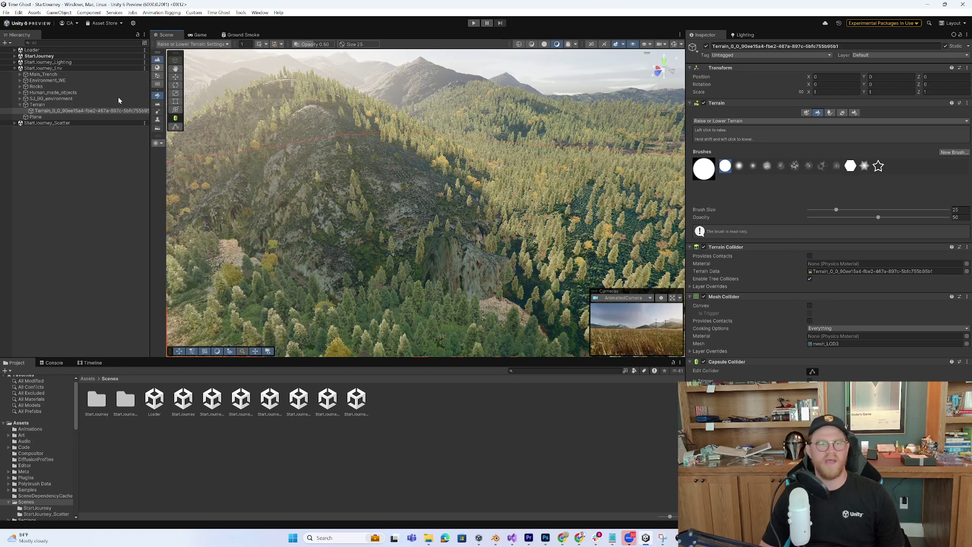
# - Frame the background hill SJ_BG_hills_7_A_PR to examine the distant mountains, and return the view to Main_Trench
pyautogui.click(58, 104)
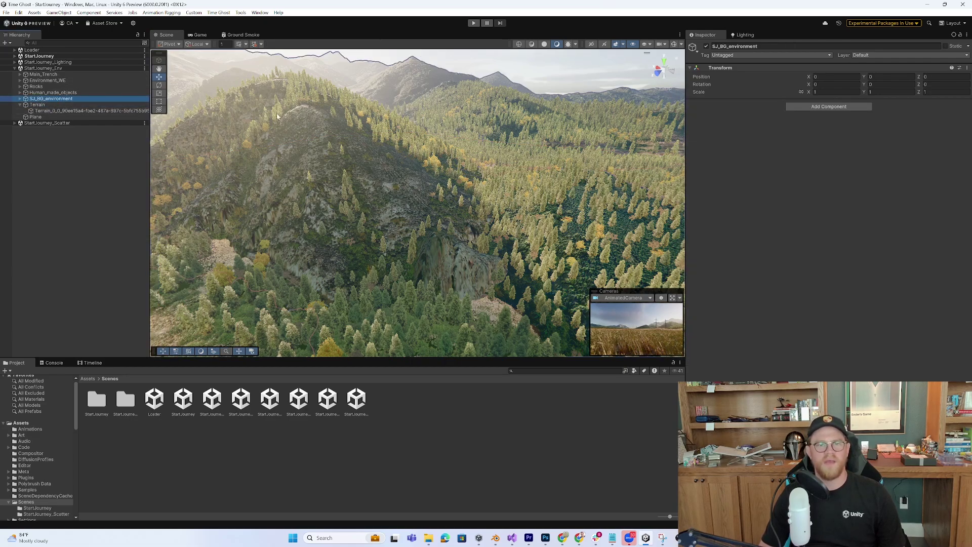
pyautogui.scroll(-4, 508, 119)
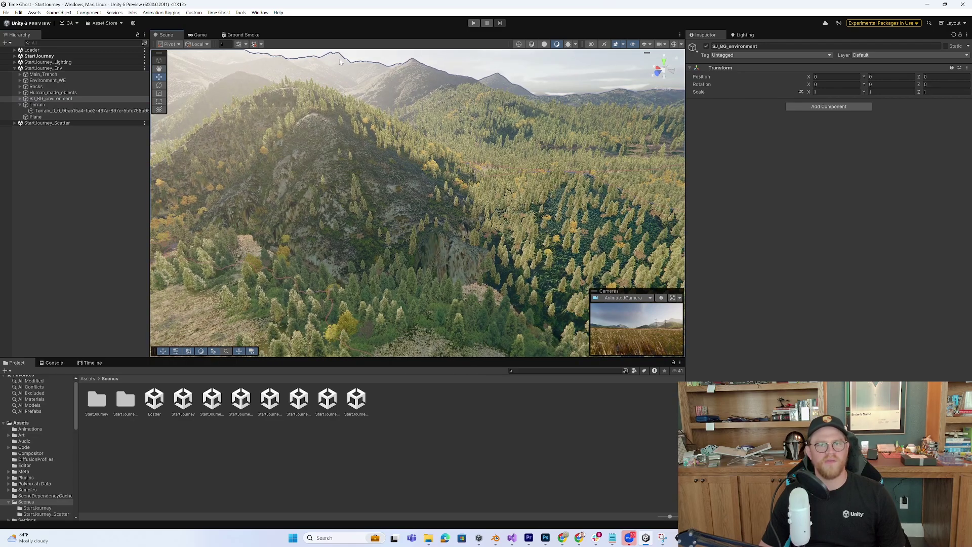
pyautogui.click(336, 66)
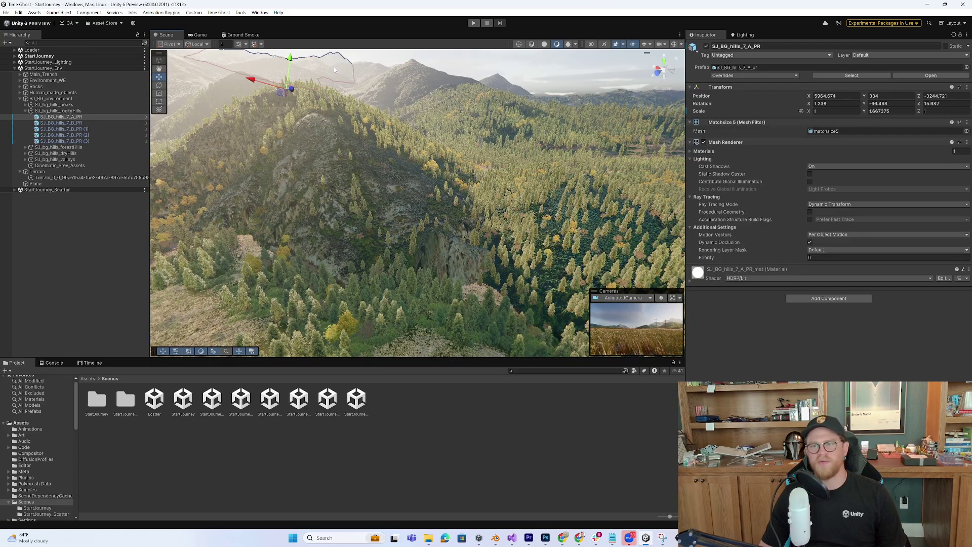
pyautogui.press('f')
pyautogui.keyDown('alt'); pyautogui.moveTo(397, 235); pyautogui.dragTo(430, 237); pyautogui.keyUp('alt')
pyautogui.keyDown('alt'); pyautogui.moveTo(451, 225); pyautogui.dragTo(200, 176, button='right'); pyautogui.keyUp('alt')
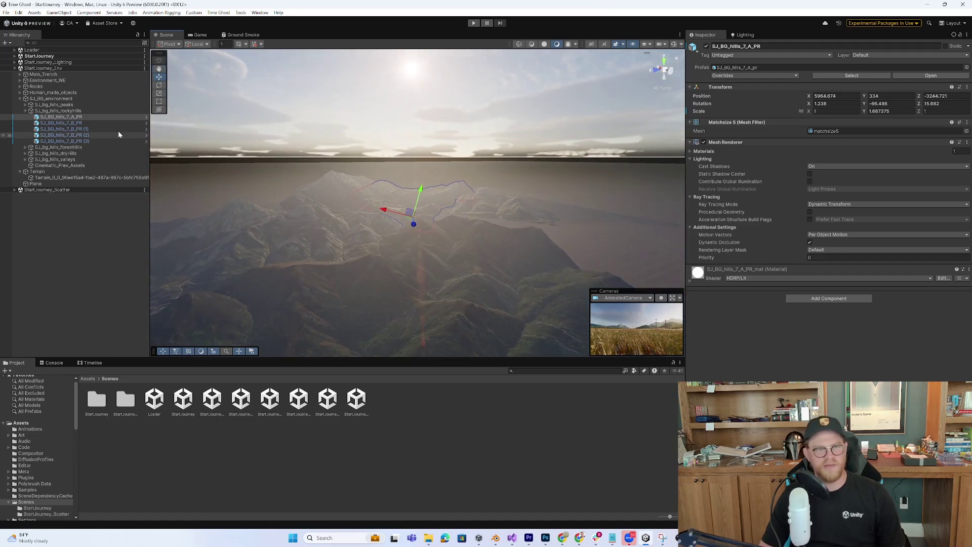
pyautogui.keyDown('alt'); pyautogui.moveTo(538, 210); pyautogui.dragTo(486, 223, button='right'); pyautogui.keyUp('alt')
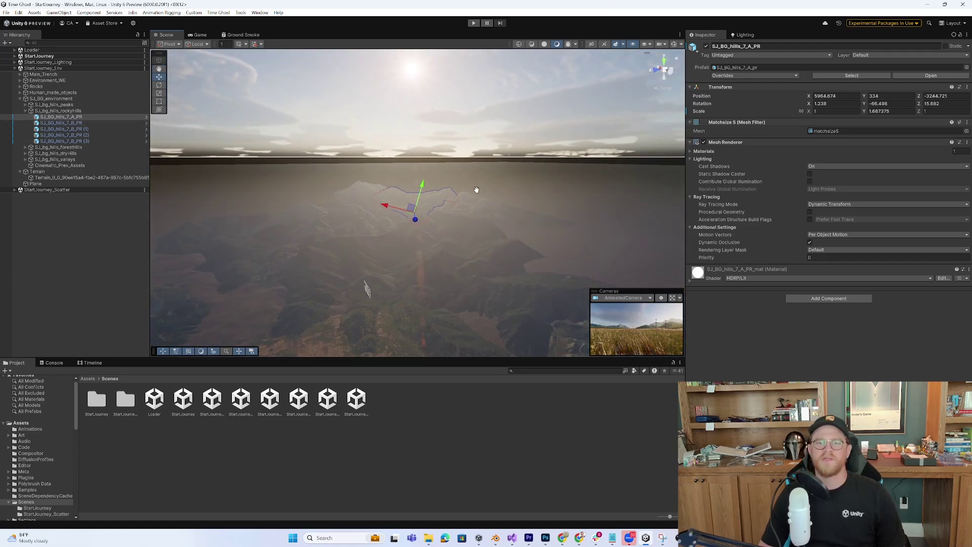
pyautogui.moveTo(477, 185); pyautogui.dragTo(543, 181, button='middle')
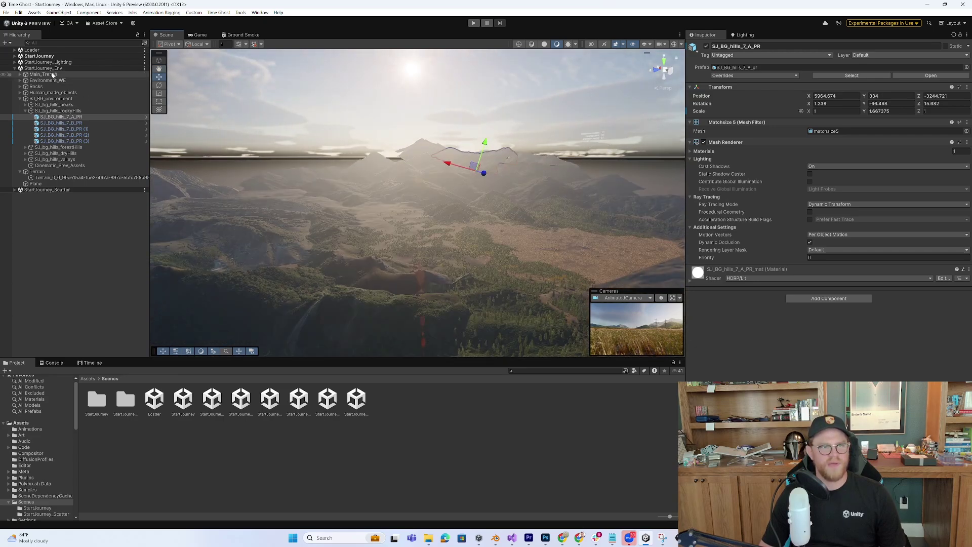
pyautogui.press('f')
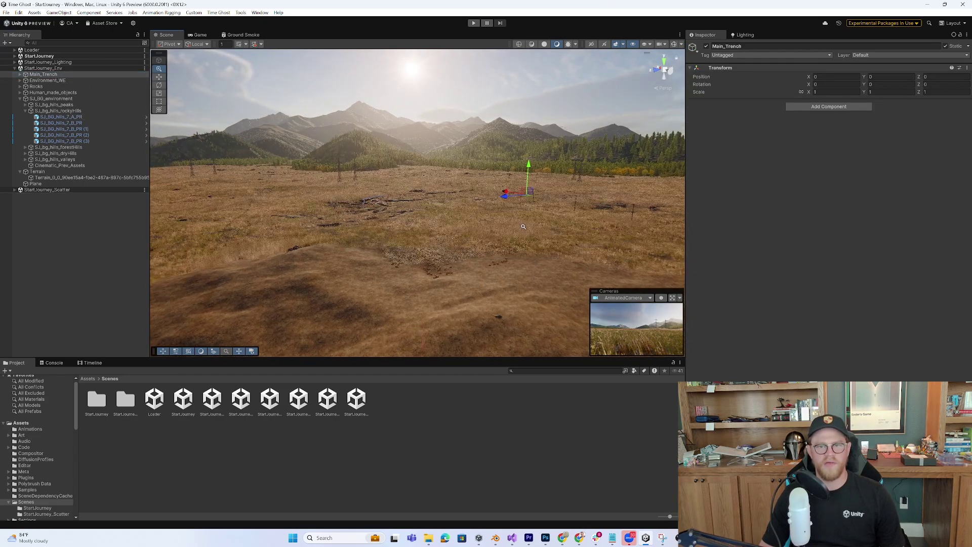
pyautogui.keyDown('alt'); pyautogui.moveTo(519, 217); pyautogui.dragTo(528, 229); pyautogui.keyUp('alt')
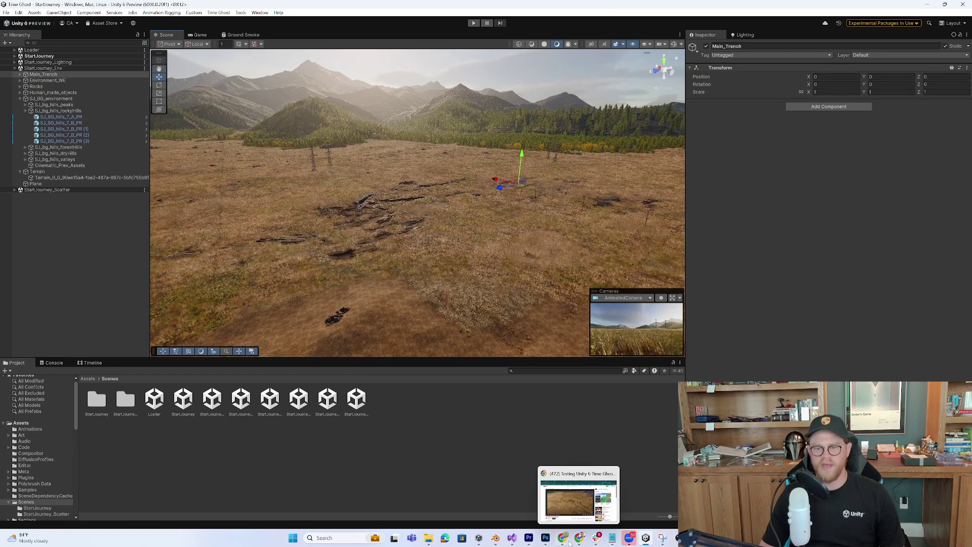
# - Switch to Chrome and open the Time Ghost: Character page on the Asset Store
pyautogui.click(602, 499)
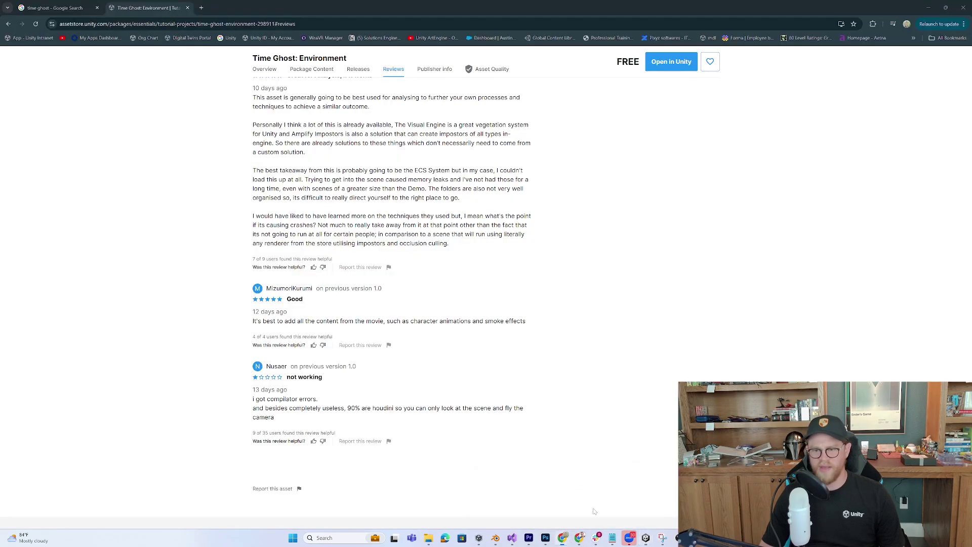
pyautogui.click(69, 9)
pyautogui.click(133, 7)
pyautogui.scroll(10, 351, 287)
pyautogui.scroll(15, 351, 287)
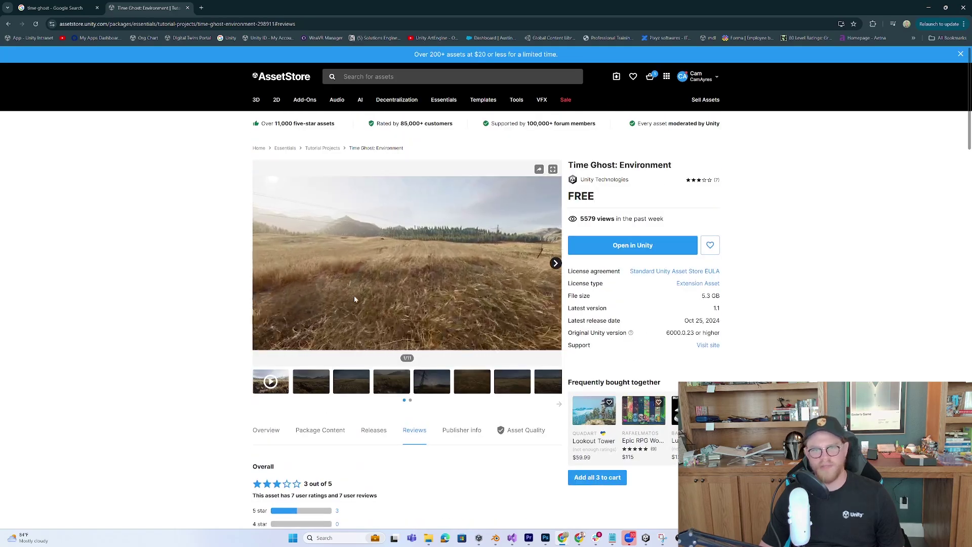
pyautogui.click(9, 24)
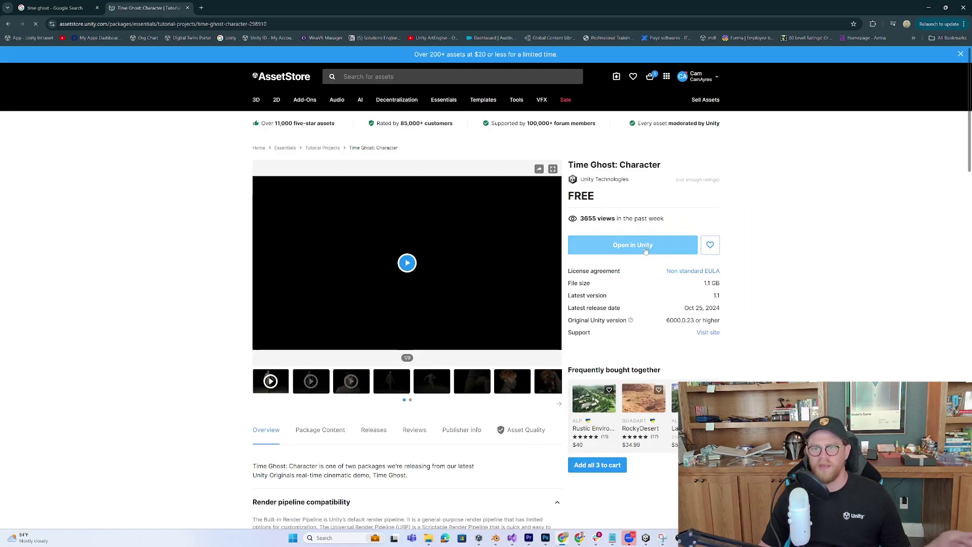
# - Open the Time Ghost: Character package in the Unity Editor and download it through the Package Manager
pyautogui.click(644, 246)
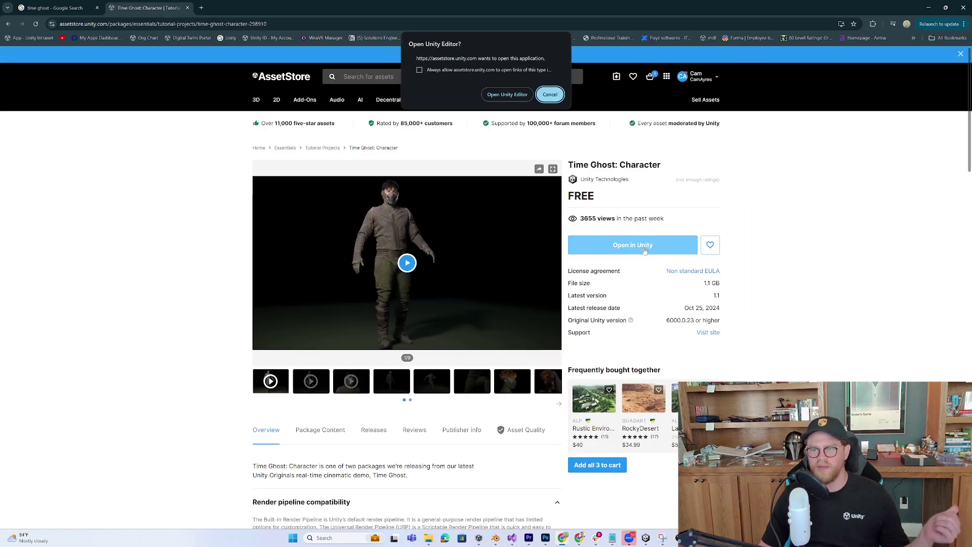
pyautogui.click(506, 94)
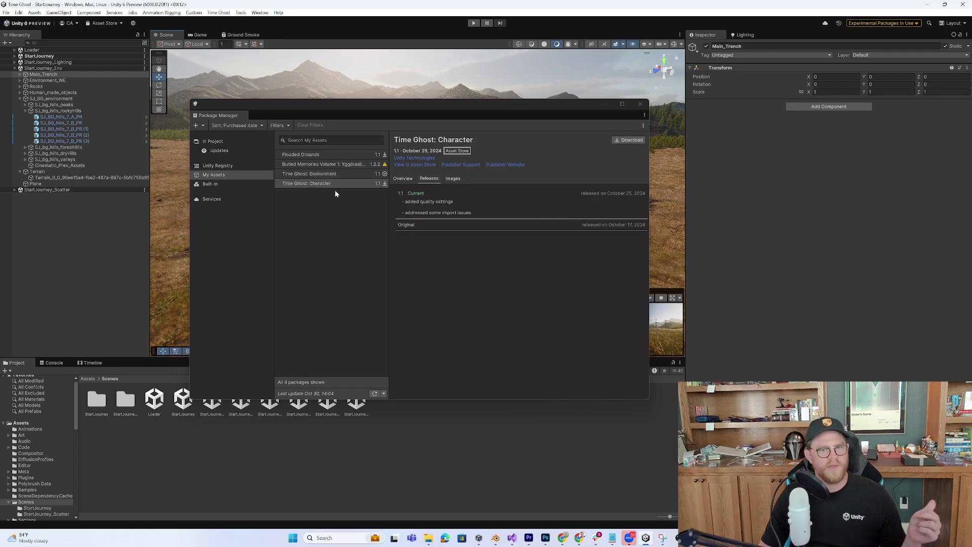
pyautogui.click(627, 140)
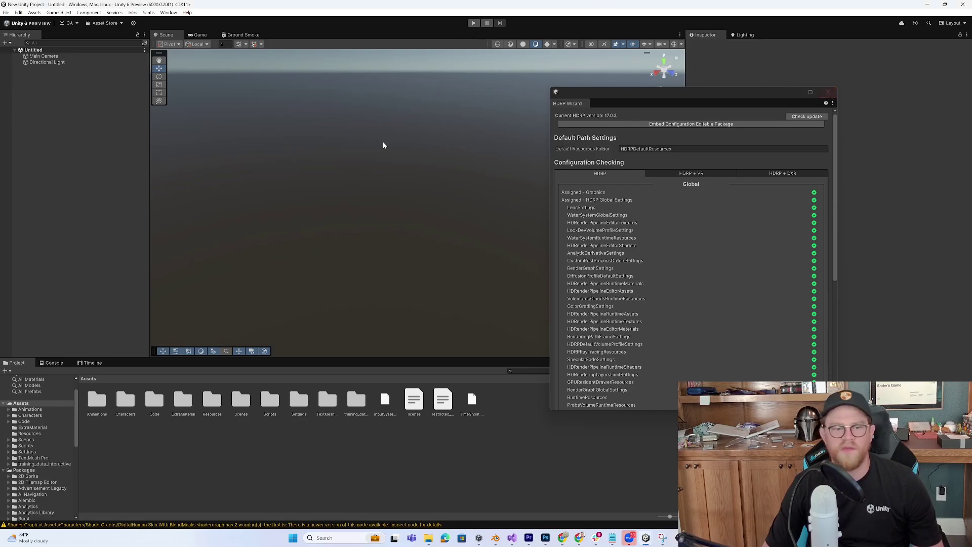
# - Close the HDRP Wizard and open the SentisDeformer scene from the Scenes folder
pyautogui.click(828, 93)
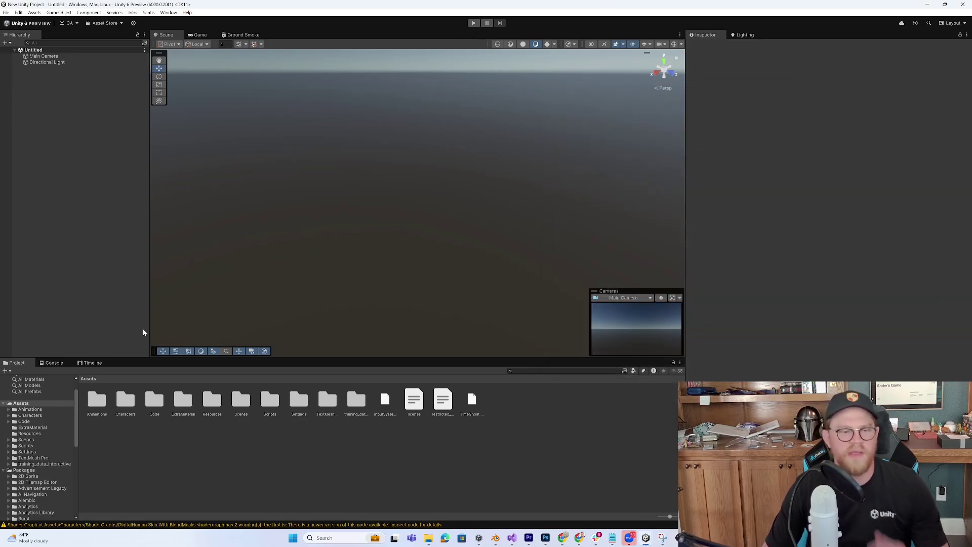
pyautogui.click(26, 440)
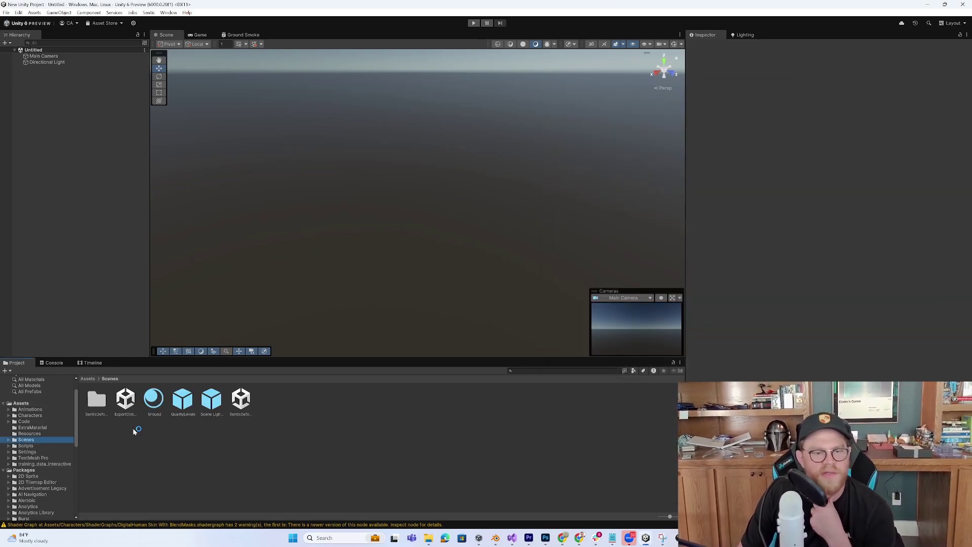
pyautogui.click(241, 400)
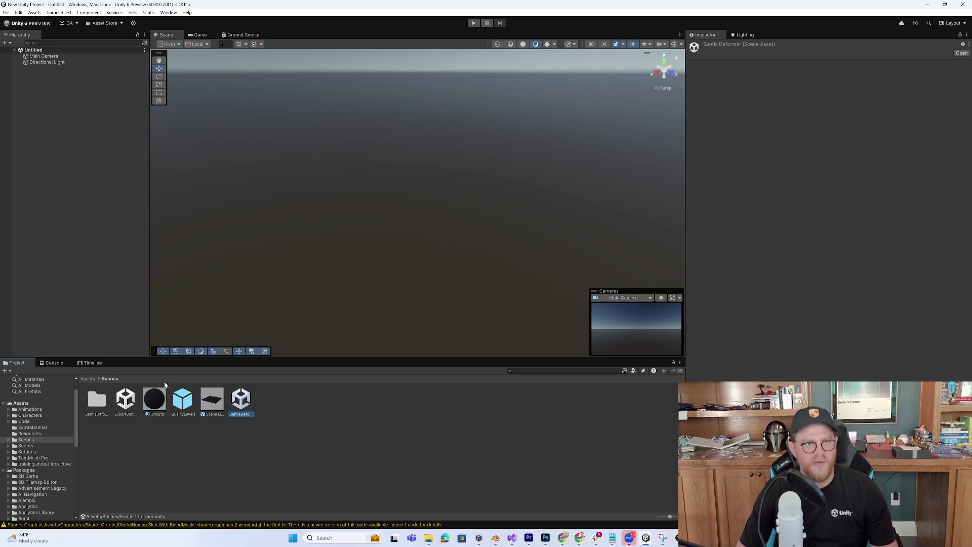
pyautogui.doubleClick(242, 400)
# - Examine the masked character up close in the Scene view, focusing on the face, hair and mask
pyautogui.keyDown('alt'); pyautogui.moveTo(491, 185); pyautogui.dragTo(444, 185); pyautogui.keyUp('alt')
pyautogui.keyDown('alt'); pyautogui.moveTo(439, 183); pyautogui.dragTo(790, 395, button='right'); pyautogui.keyUp('alt')
pyautogui.moveTo(571, 169); pyautogui.dragTo(492, 277, button='middle')
pyautogui.moveTo(528, 192)
pyautogui.keyDown('alt'); pyautogui.mouseDown()
pyautogui.moveTo(543, 182)
pyautogui.moveTo(536, 176)
pyautogui.mouseUp(); pyautogui.keyUp('alt')
pyautogui.moveTo(524, 94); pyautogui.dragTo(507, 168, button='middle')
pyautogui.keyDown('alt'); pyautogui.moveTo(506, 167); pyautogui.dragTo(588, 207, button='right'); pyautogui.keyUp('alt')
pyautogui.keyDown('alt'); pyautogui.moveTo(588, 207); pyautogui.dragTo(589, 167); pyautogui.keyUp('alt')
pyautogui.moveTo(589, 167); pyautogui.dragTo(589, 187, button='middle')
pyautogui.keyDown('alt'); pyautogui.moveTo(590, 187); pyautogui.dragTo(590, 178); pyautogui.keyUp('alt')
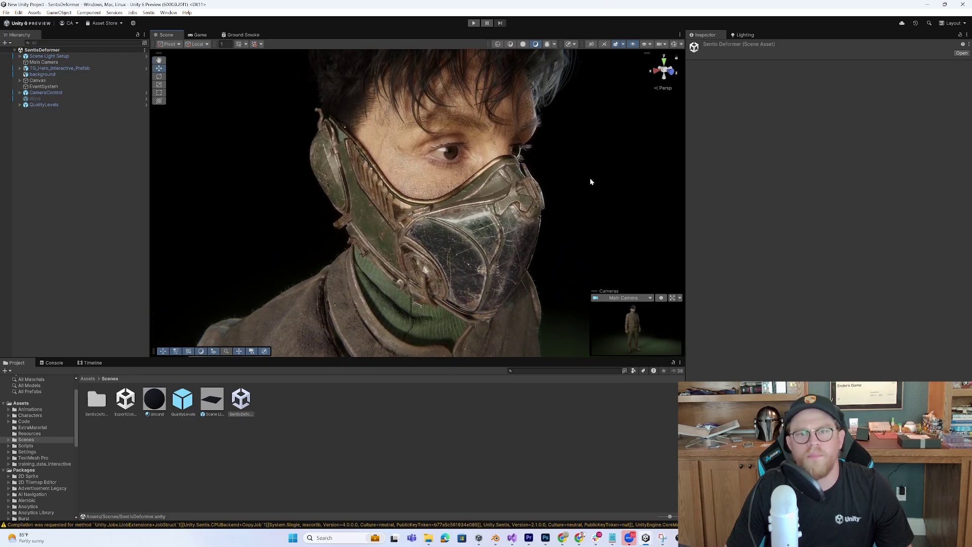
pyautogui.moveTo(589, 179); pyautogui.dragTo(585, 180, button='middle')
pyautogui.press('w')
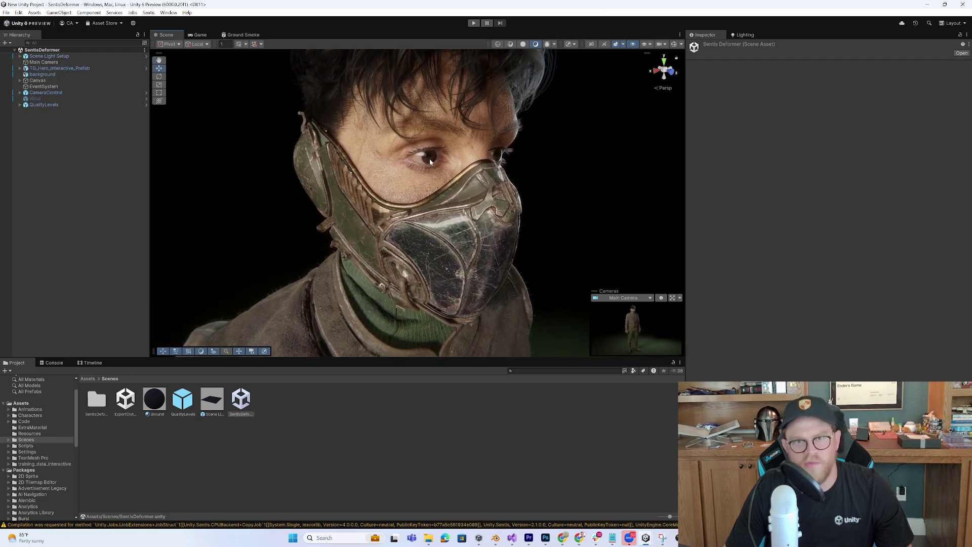
# - Inspect the character's eye objects, including the Right Blur settings of TG_Eyes_Blurmesh, the left eye markers and the TG_Hero_Interactive_Eyes group
pyautogui.click(430, 159)
pyautogui.click(429, 159)
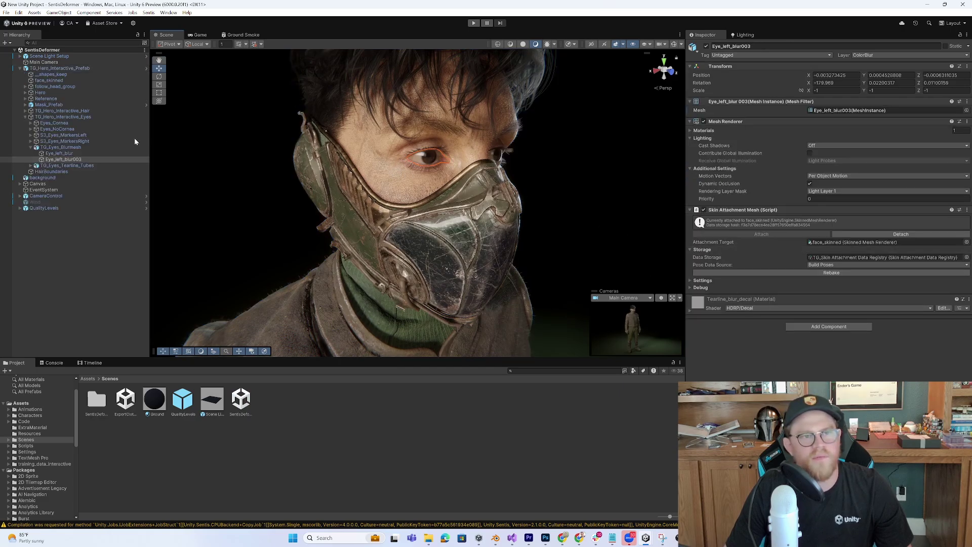
pyautogui.click(71, 148)
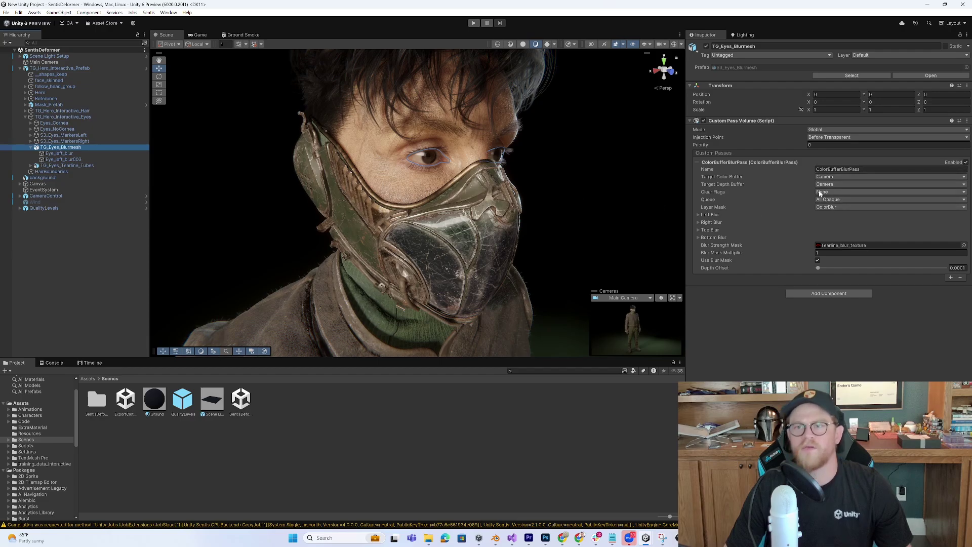
pyautogui.click(698, 223)
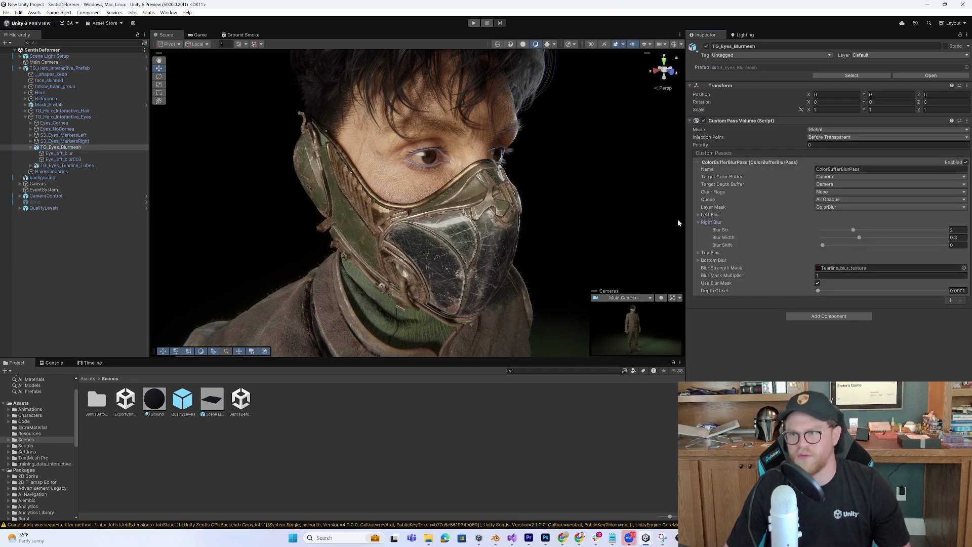
pyautogui.click(60, 135)
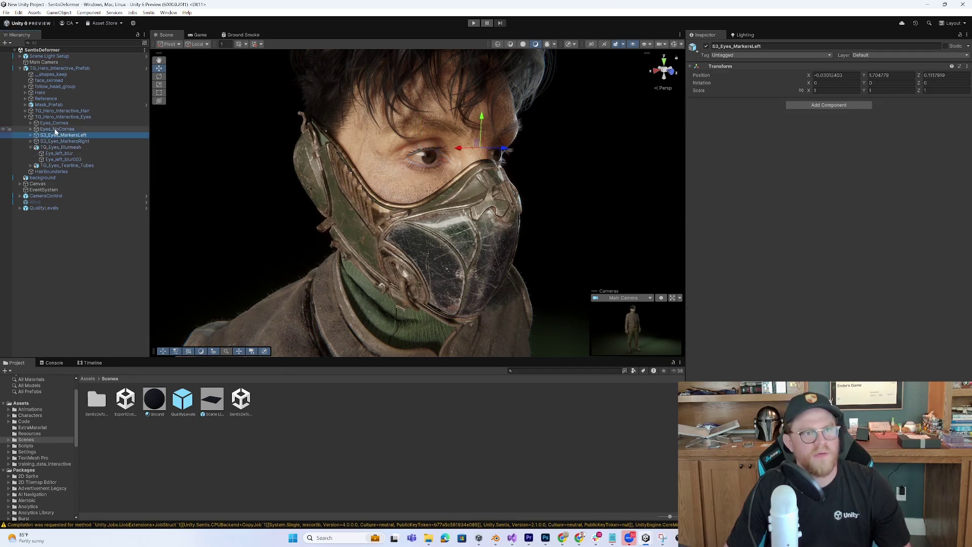
pyautogui.click(69, 117)
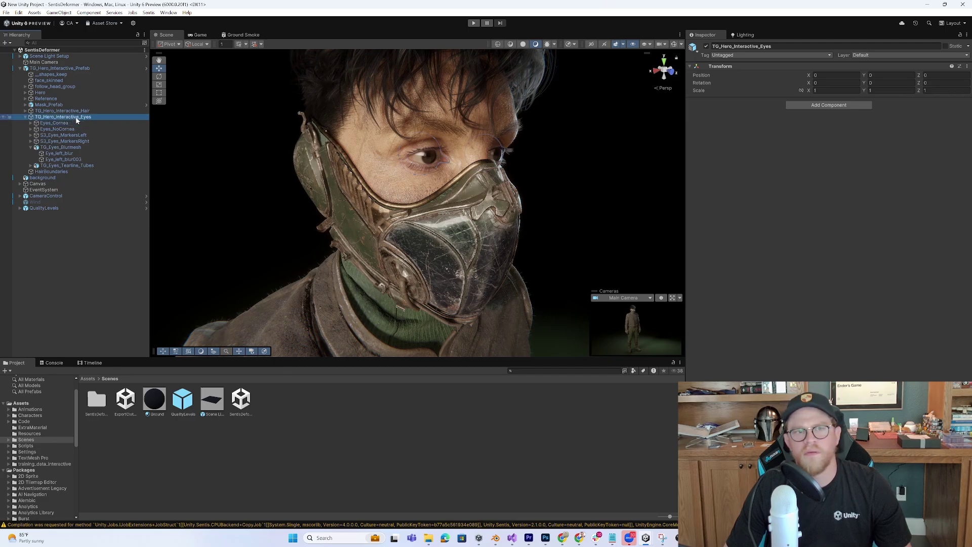
# - Select TG_Hero_Interactive_Hair and examine its strands on the face, head and jacket
pyautogui.click(92, 111)
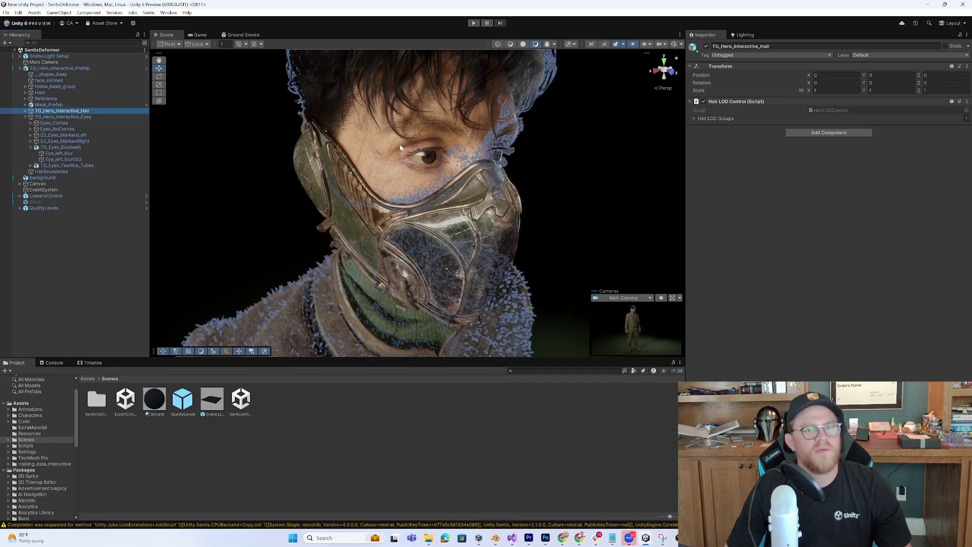
pyautogui.moveTo(409, 144); pyautogui.dragTo(437, 148, button='middle')
pyautogui.keyDown('alt'); pyautogui.moveTo(437, 148); pyautogui.dragTo(491, 204, button='right'); pyautogui.keyUp('alt')
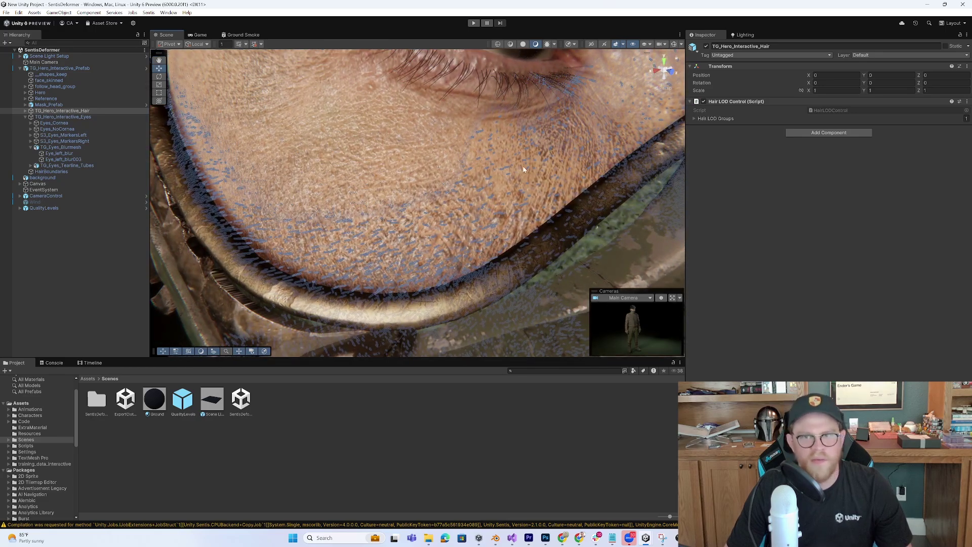
pyautogui.keyDown('alt'); pyautogui.moveTo(489, 211); pyautogui.dragTo(437, 209, button='right'); pyautogui.keyUp('alt')
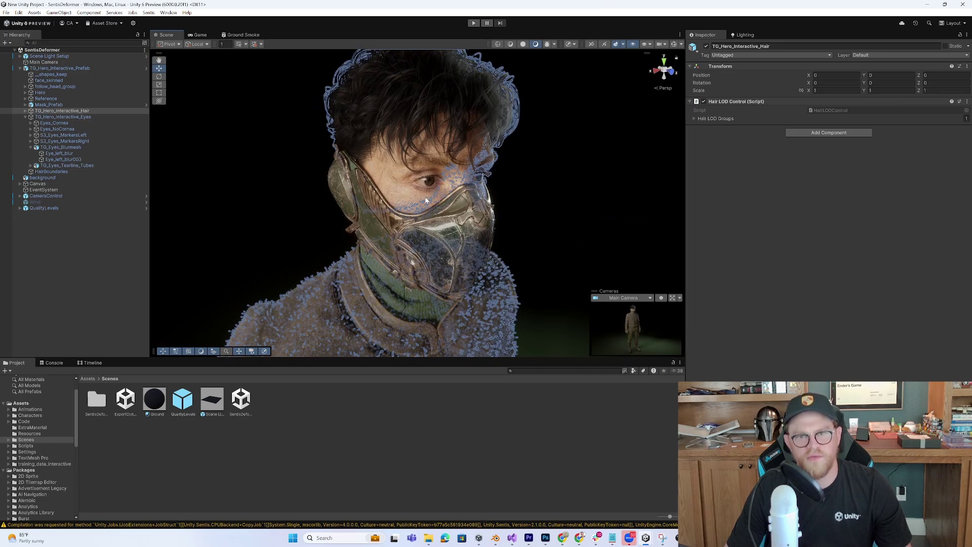
pyautogui.keyDown('alt'); pyautogui.moveTo(449, 177); pyautogui.dragTo(409, 151); pyautogui.keyUp('alt')
pyautogui.moveTo(516, 223)
pyautogui.keyDown('alt'); pyautogui.mouseDown()
pyautogui.moveTo(473, 205)
pyautogui.moveTo(525, 216)
pyautogui.mouseUp(); pyautogui.keyUp('alt')
pyautogui.keyDown('alt'); pyautogui.moveTo(525, 216); pyautogui.dragTo(400, 209, button='right'); pyautogui.keyUp('alt')
# - Add a 3D sphere to the scene and scale it uniformly to about 0.116
pyautogui.rightClick(64, 240)
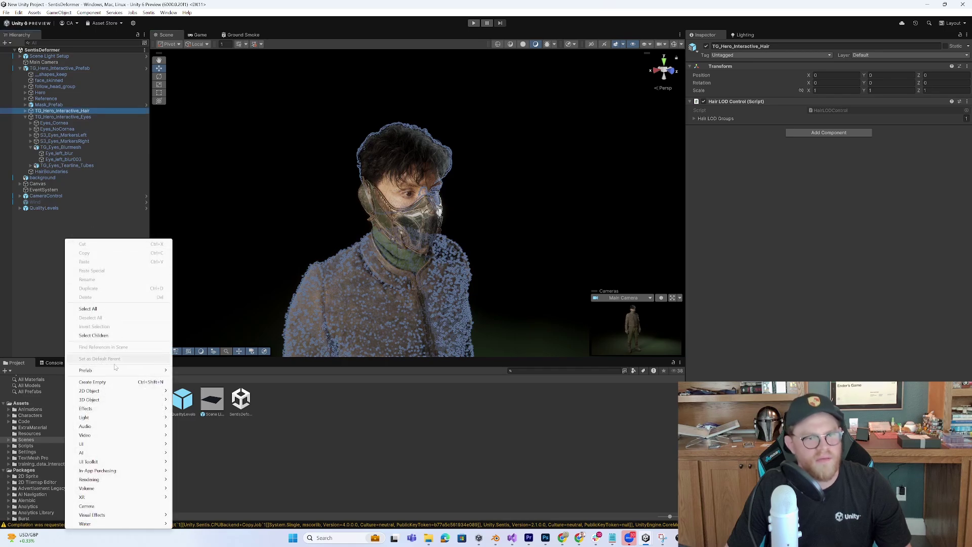
pyautogui.moveTo(124, 400)
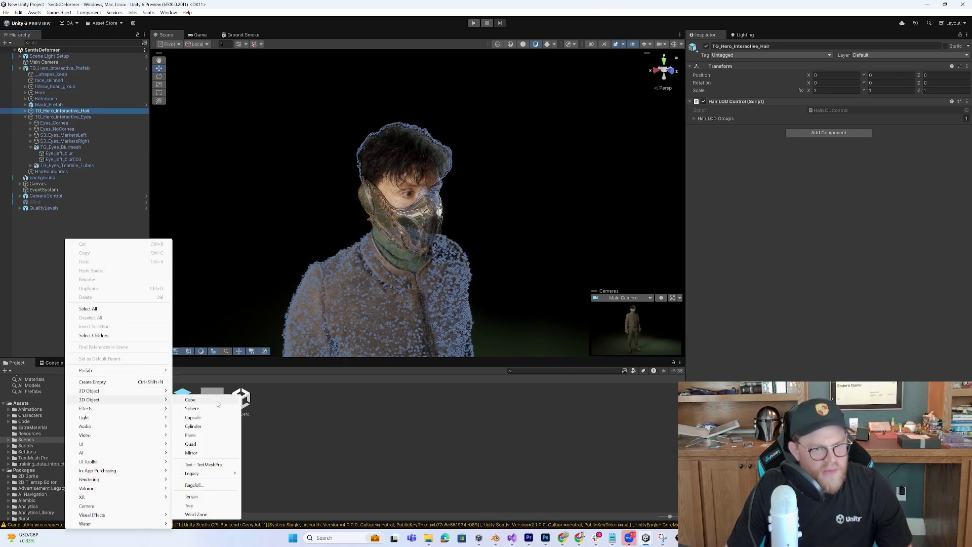
pyautogui.click(216, 408)
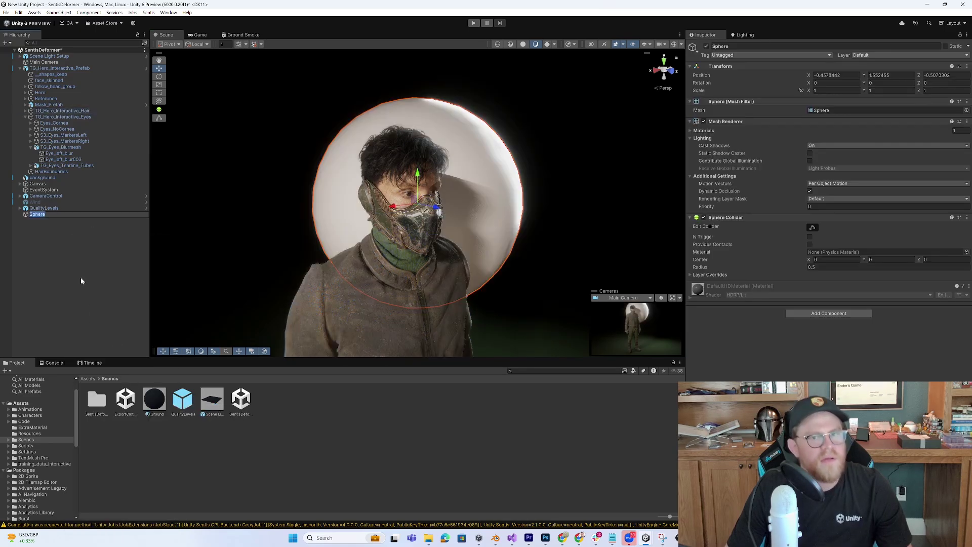
pyautogui.moveTo(416, 207); pyautogui.dragTo(398, 145)
pyautogui.press('r')
pyautogui.press('w')
# - Move the sphere through the character's hair to the front of the head, at about X 0.057, Y 1.761, Z 0.124
pyautogui.keyDown('alt'); pyautogui.moveTo(479, 171); pyautogui.dragTo(272, 220); pyautogui.keyUp('alt')
pyautogui.press('f')
pyautogui.scroll(-5, 550, 202)
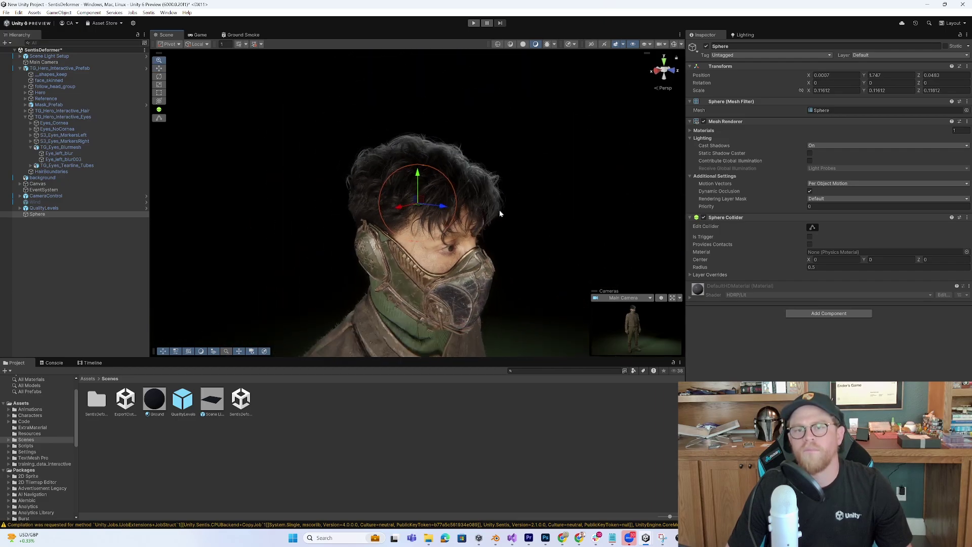
pyautogui.moveTo(499, 208); pyautogui.dragTo(456, 213, button='middle')
pyautogui.moveTo(382, 183)
pyautogui.mouseDown()
pyautogui.moveTo(389, 164)
pyautogui.moveTo(397, 173)
pyautogui.mouseUp()
pyautogui.moveTo(406, 210); pyautogui.dragTo(567, 226)
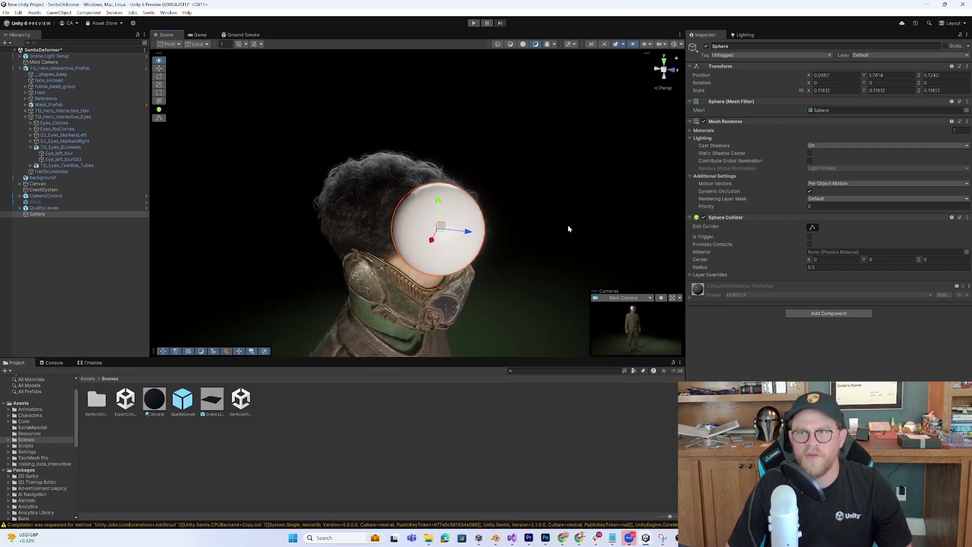
# - Inspect the hair instances in the hierarchy: S3_Hair_Groom with its groups, S3_Outfit_Fuzz and S3_Hair_Fuzz
pyautogui.click(405, 166)
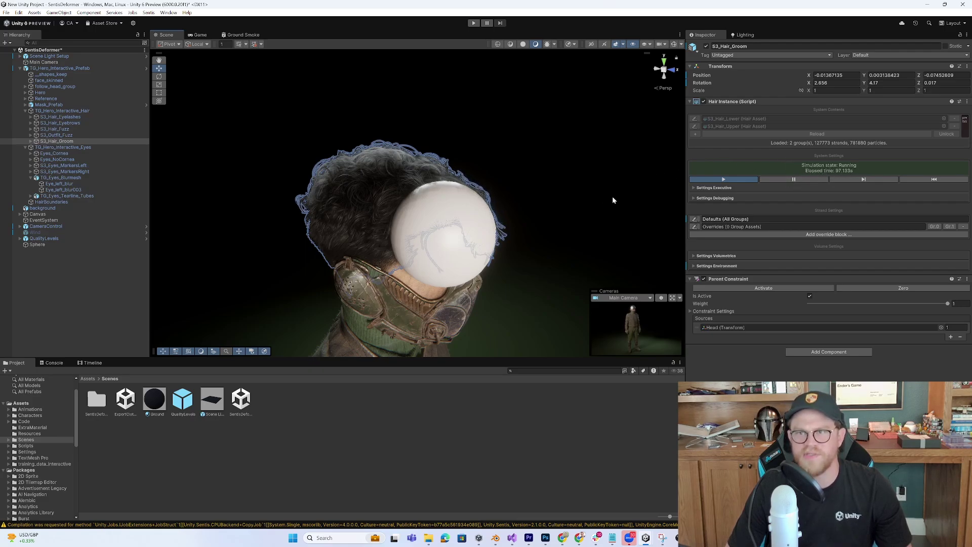
pyautogui.click(31, 141)
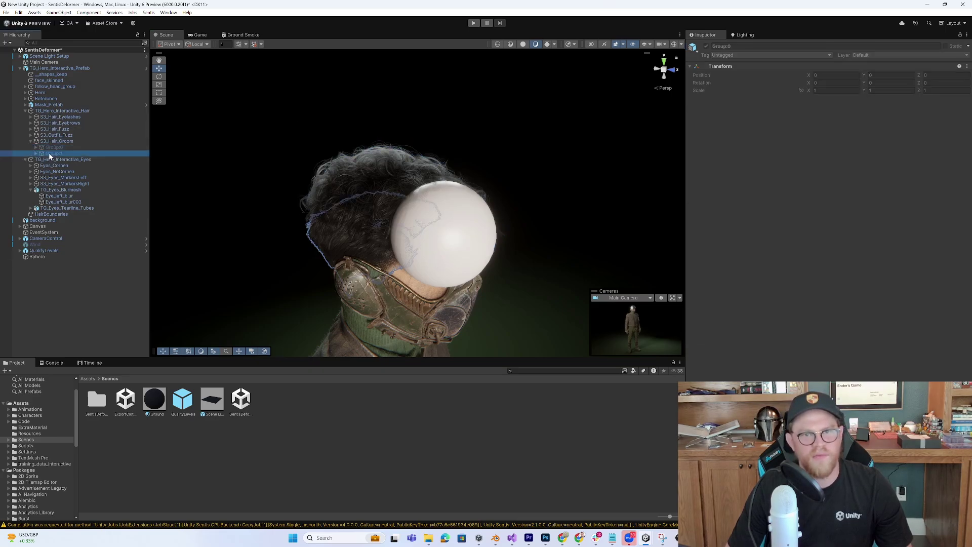
pyautogui.click(60, 136)
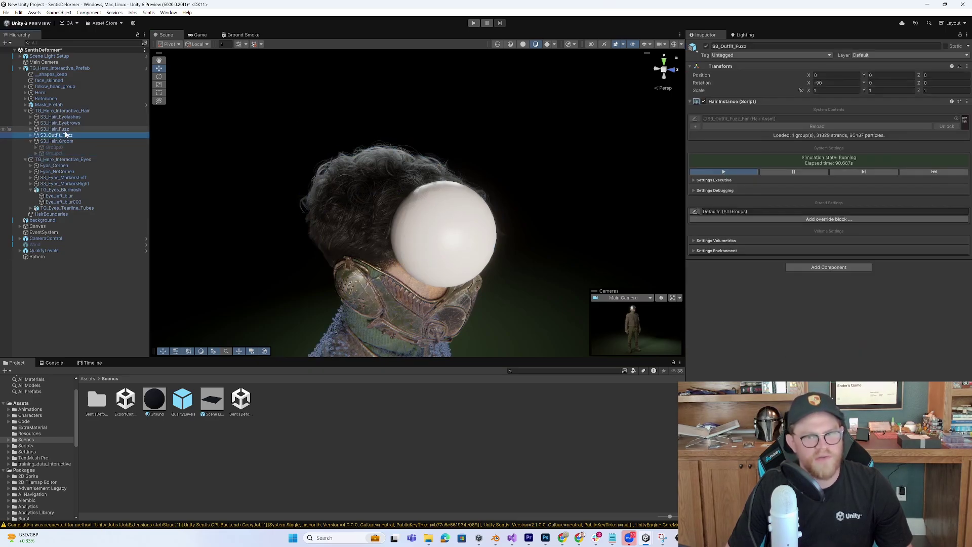
pyautogui.click(57, 129)
# - Move the sphere away from the face to beside the head, at about X -0.23, Y 1.73, Z 0.13
pyautogui.keyDown('alt'); pyautogui.moveTo(609, 156); pyautogui.dragTo(517, 229); pyautogui.keyUp('alt')
pyautogui.click(375, 216)
pyautogui.moveTo(437, 231); pyautogui.dragTo(448, 166, button='middle')
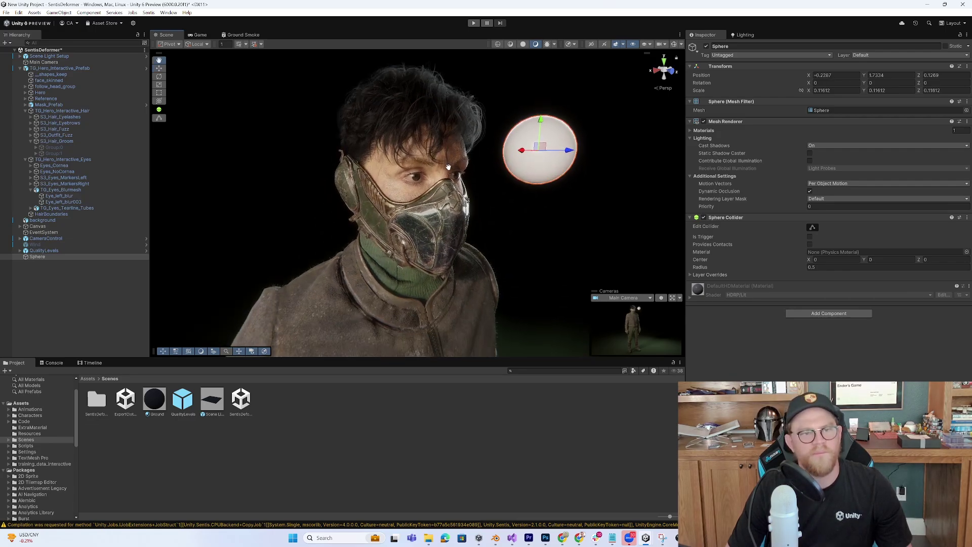
# - Examine the character up close from the mask and face down over the jacket and gloves to the trousers
pyautogui.keyDown('alt'); pyautogui.moveTo(476, 185); pyautogui.dragTo(724, 303, button='right'); pyautogui.keyUp('alt')
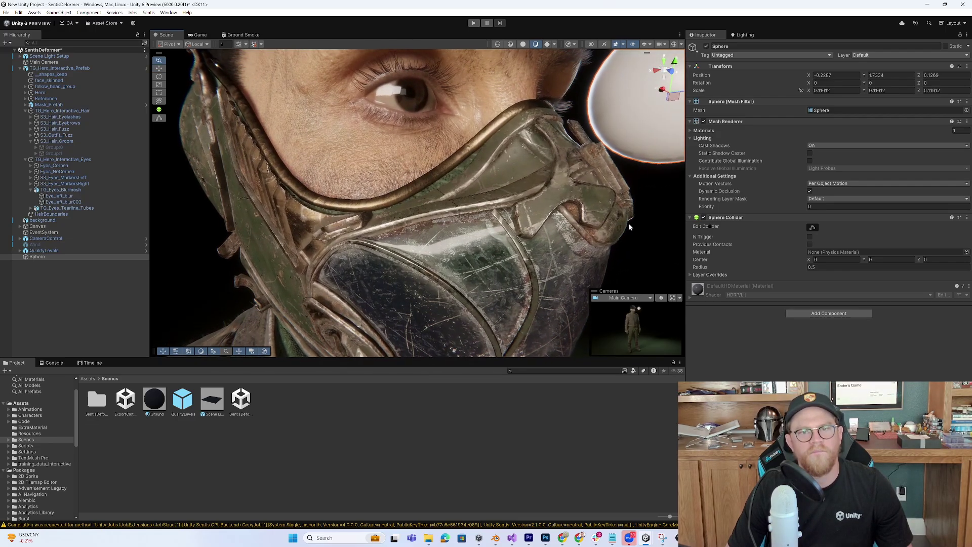
pyautogui.moveTo(560, 182); pyautogui.dragTo(567, 239, button='middle')
pyautogui.keyDown('alt'); pyautogui.moveTo(521, 212); pyautogui.dragTo(351, 195); pyautogui.keyUp('alt')
pyautogui.keyDown('alt'); pyautogui.moveTo(455, 204); pyautogui.dragTo(404, 202, button='right'); pyautogui.keyUp('alt')
pyautogui.moveTo(406, 175); pyautogui.dragTo(411, 43, button='middle')
pyautogui.moveTo(488, 148)
pyautogui.mouseDown(button='middle')
pyautogui.moveTo(496, 123)
pyautogui.moveTo(476, 40)
pyautogui.mouseUp(button='middle')
pyautogui.moveTo(454, 164); pyautogui.dragTo(484, 15, button='middle')
pyautogui.moveTo(401, 226); pyautogui.dragTo(388, 105, button='middle')
pyautogui.keyDown('alt'); pyautogui.moveTo(464, 226); pyautogui.dragTo(633, 224); pyautogui.keyUp('alt')
pyautogui.moveTo(513, 158); pyautogui.dragTo(436, 216, button='middle')
# - Select the TG_Outfit_01 mesh through the trousers and review its Sentis Deformer settings and Outfit_MAT_Lit material
pyautogui.click(435, 216)
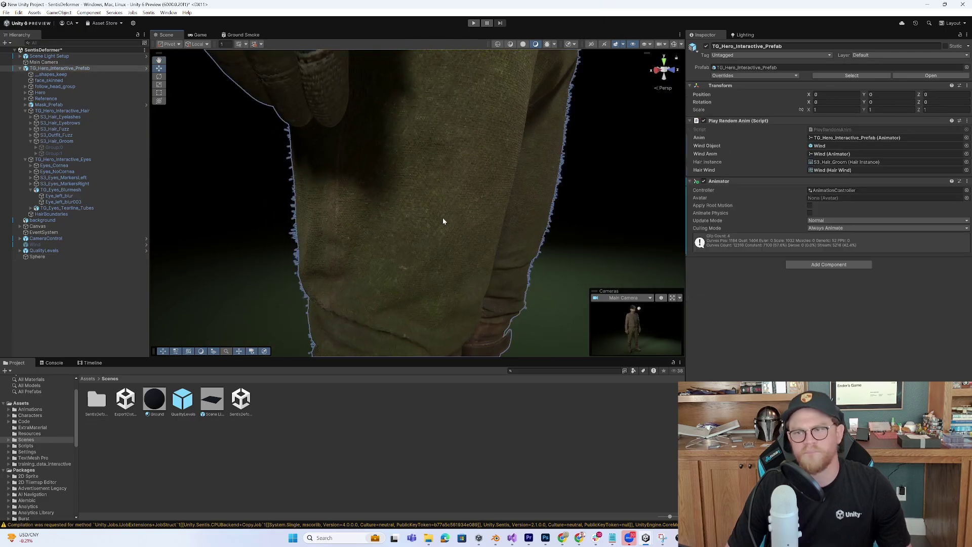
pyautogui.click(443, 221)
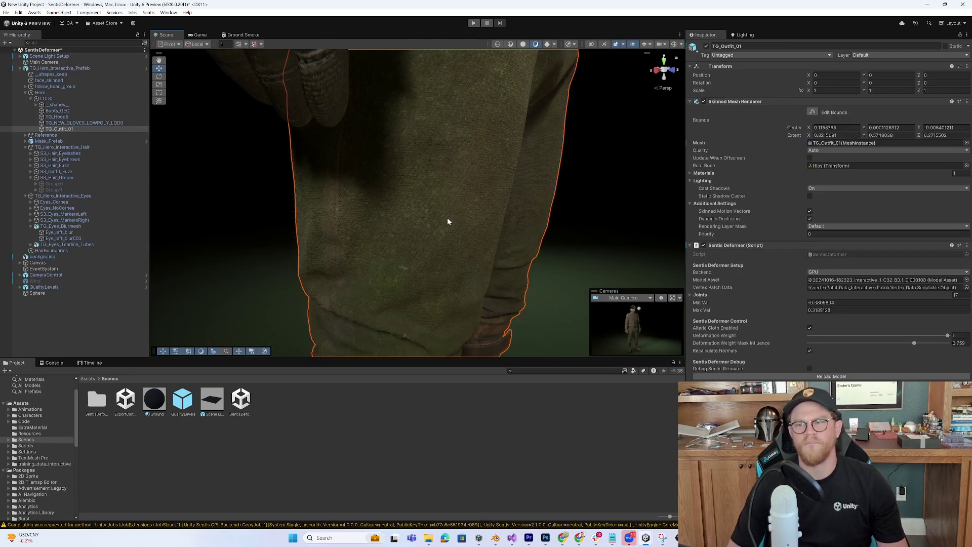
pyautogui.scroll(-8, 831, 202)
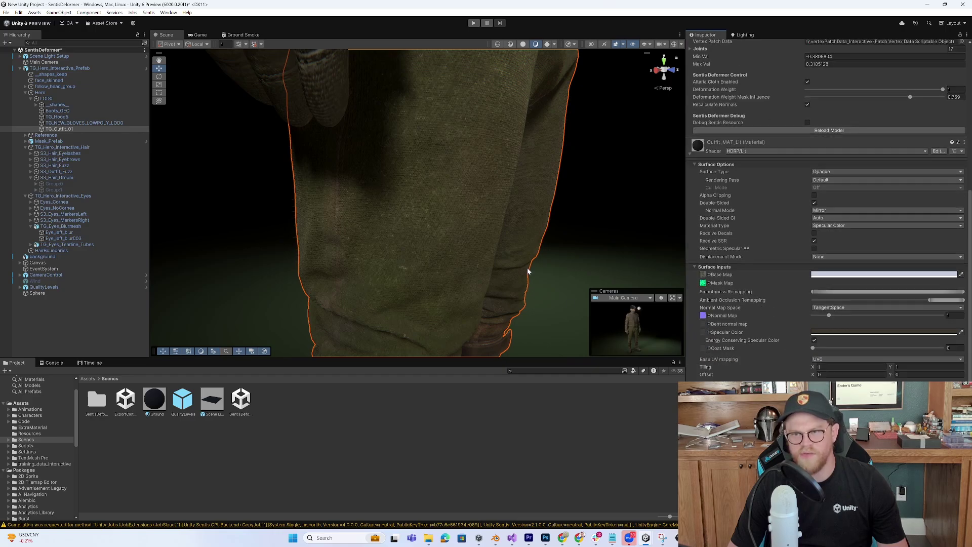
# - Examine the outfit's lower legs, wrapped gaiters and boots in the Scene view
pyautogui.moveTo(525, 263)
pyautogui.keyDown('alt'); pyautogui.mouseDown()
pyautogui.moveTo(515, 243)
pyautogui.moveTo(506, 257)
pyautogui.moveTo(467, 232)
pyautogui.moveTo(388, 242)
pyautogui.moveTo(441, 255)
pyautogui.mouseUp(); pyautogui.keyUp('alt')
pyautogui.moveTo(441, 254); pyautogui.dragTo(362, 156, button='middle')
pyautogui.moveTo(466, 282); pyautogui.dragTo(521, 191, button='middle')
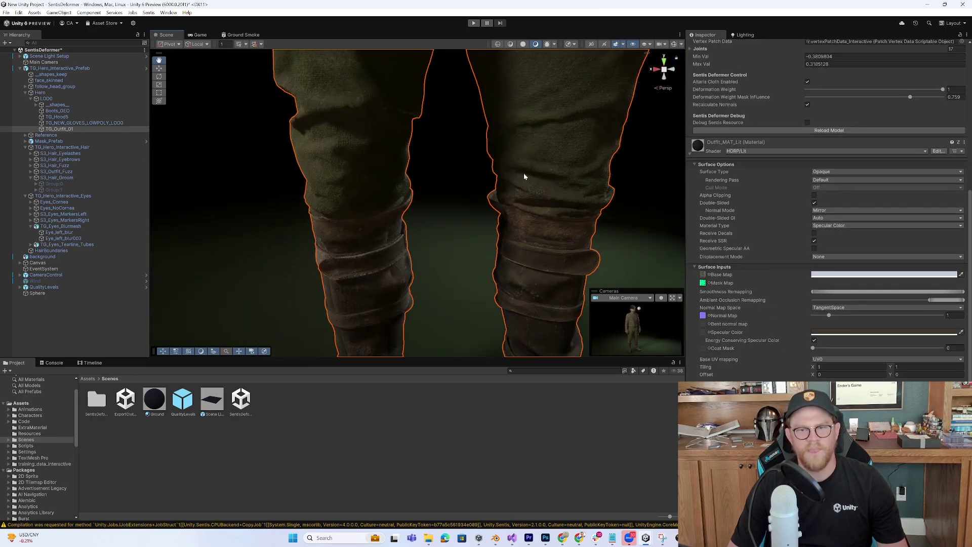
pyautogui.keyDown('alt'); pyautogui.moveTo(522, 190); pyautogui.dragTo(432, 295); pyautogui.keyUp('alt')
pyautogui.moveTo(432, 296); pyautogui.dragTo(420, 192, button='middle')
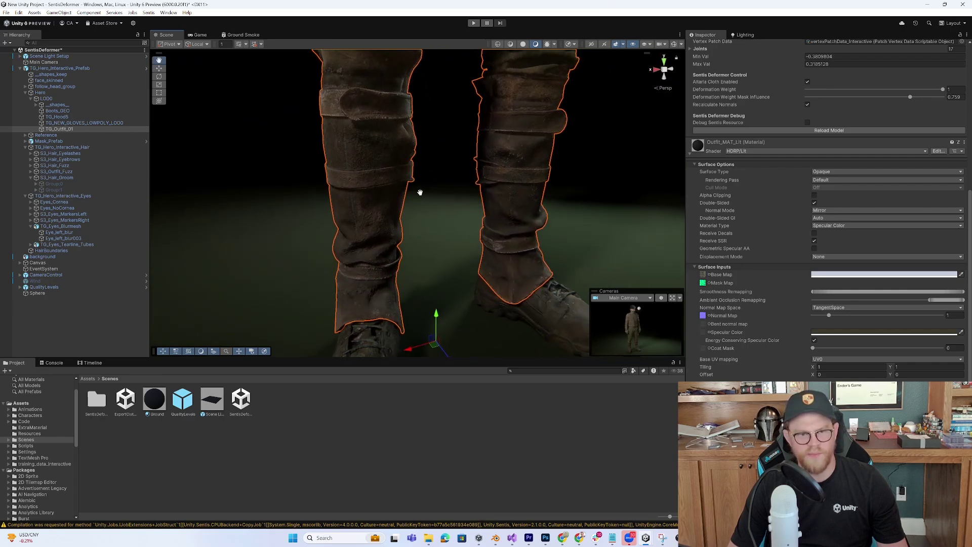
pyautogui.moveTo(467, 269); pyautogui.dragTo(410, 107, button='middle')
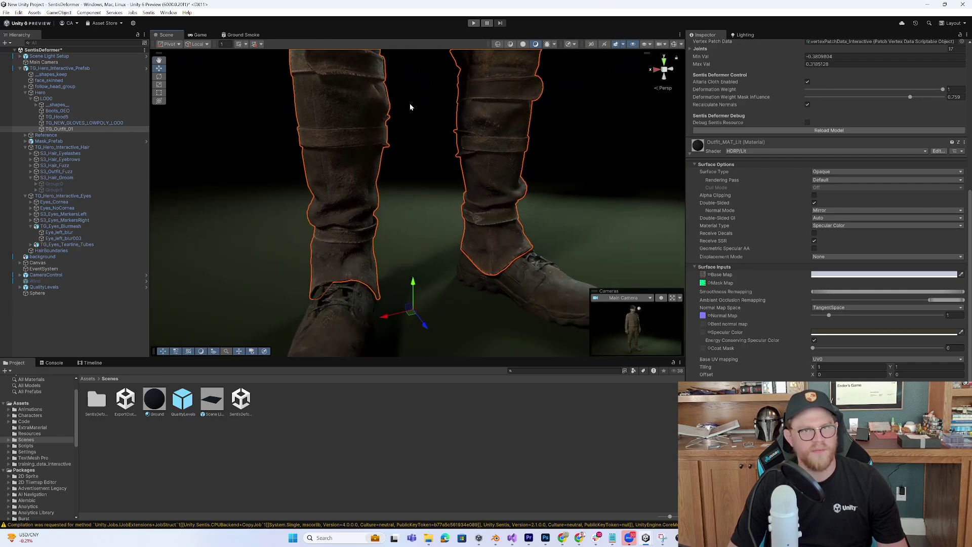
# - Run the scene in Play mode and trigger the character's pose, hair and walk animations
pyautogui.click(473, 23)
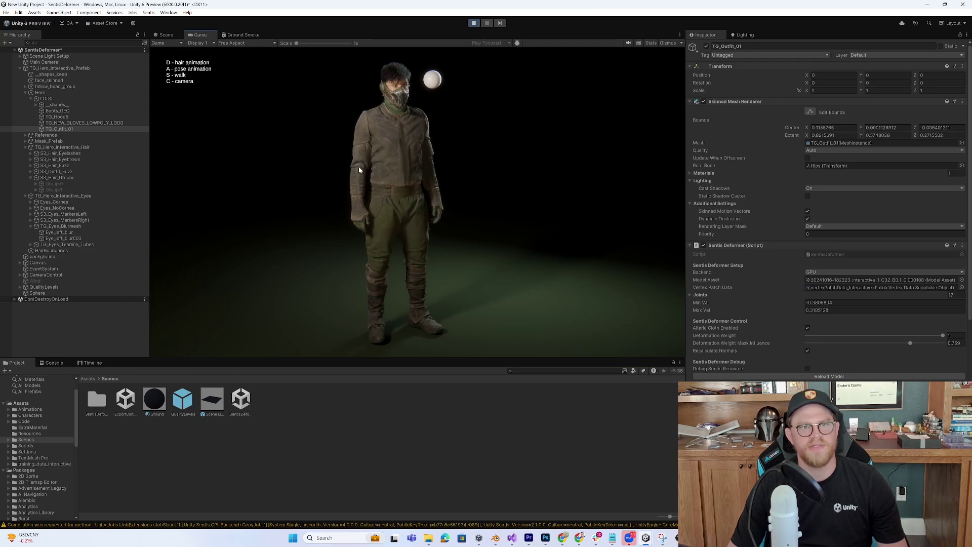
pyautogui.press('a')
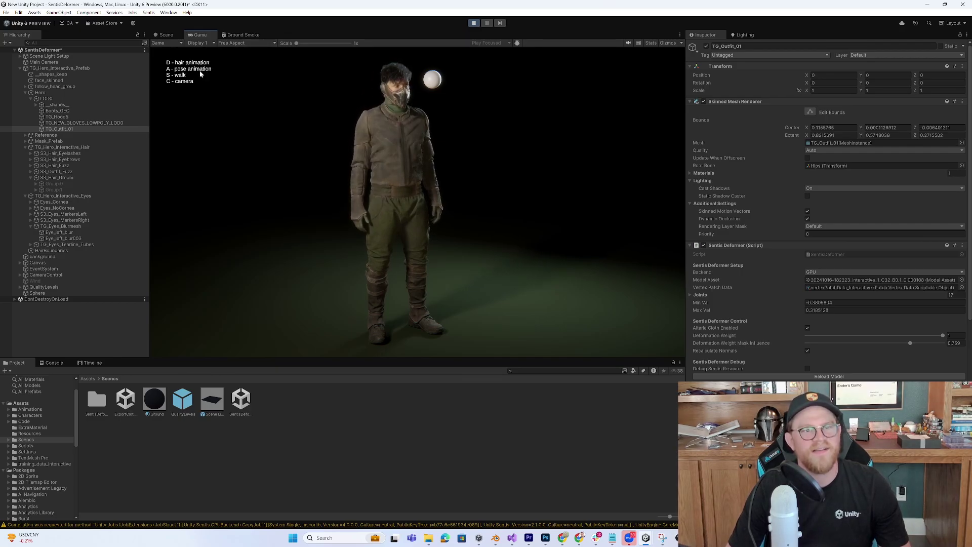
pyautogui.press('d')
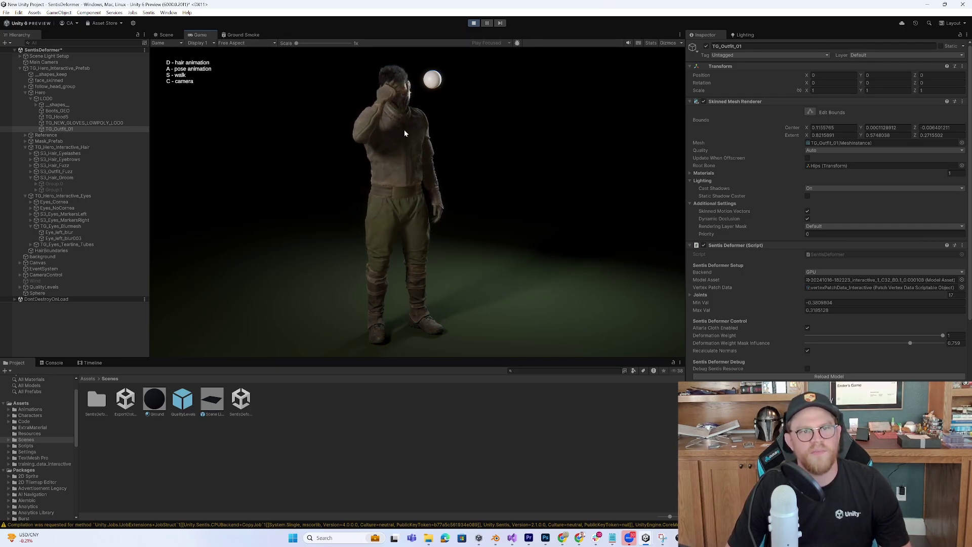
pyautogui.press('s')
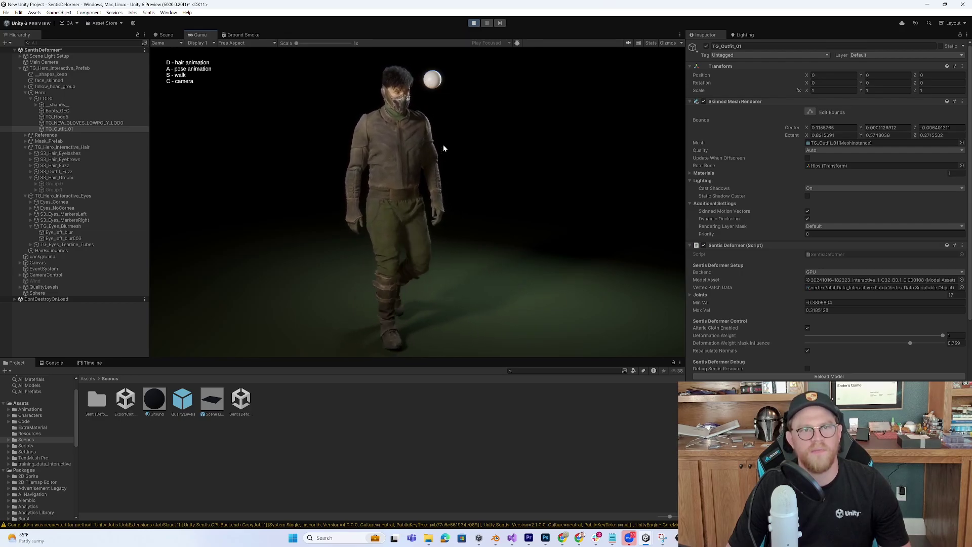
# - Switch to the close-up camera, replay the hair animation several times and trigger a pose animation
pyautogui.press('c')
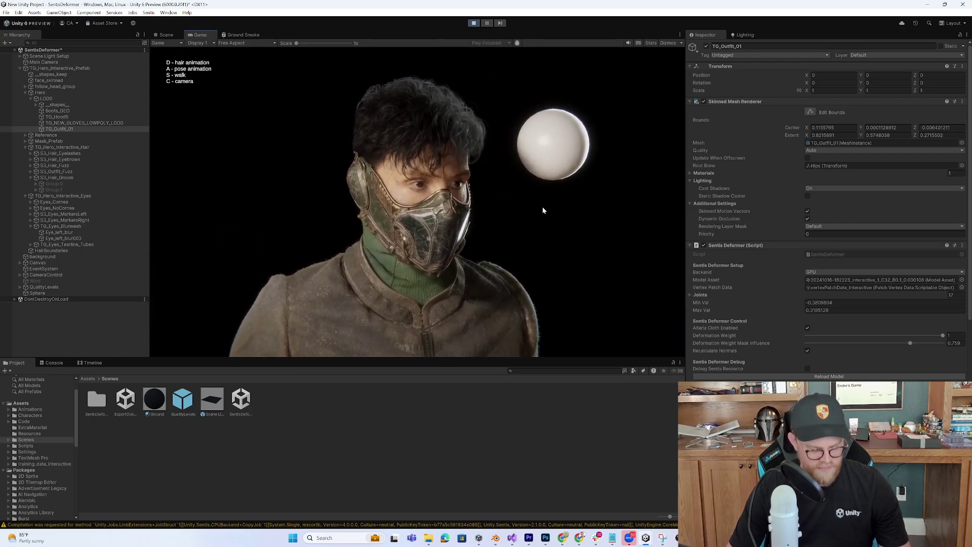
pyautogui.press('d')
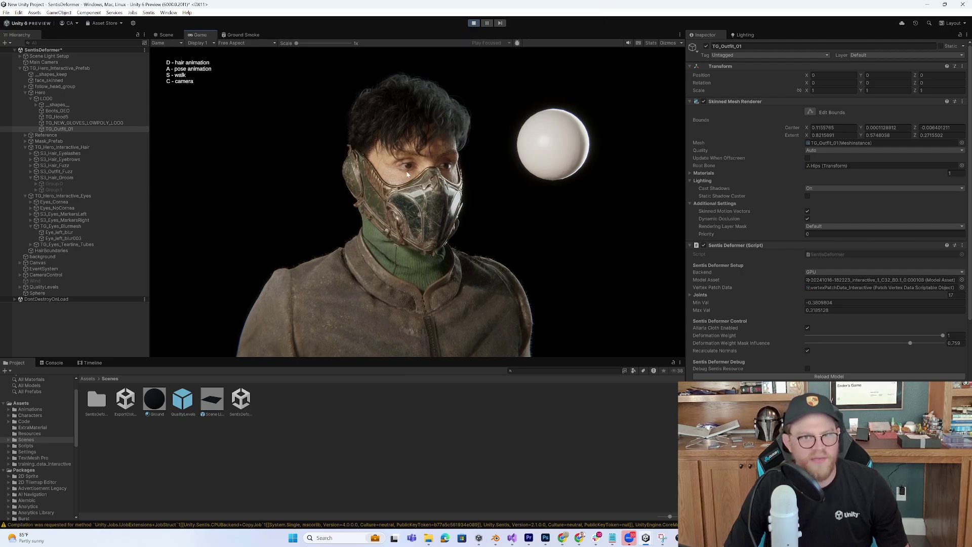
pyautogui.press('d')
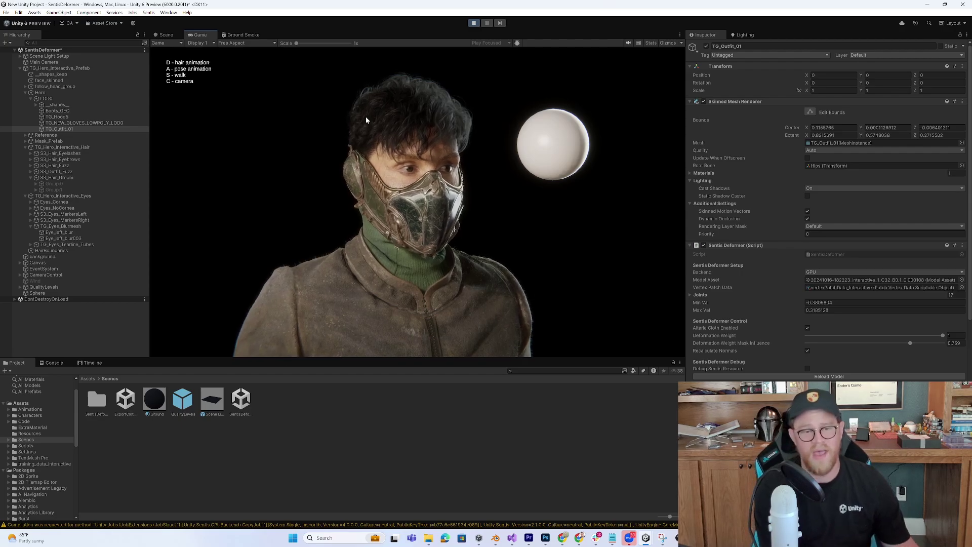
pyautogui.press('d')
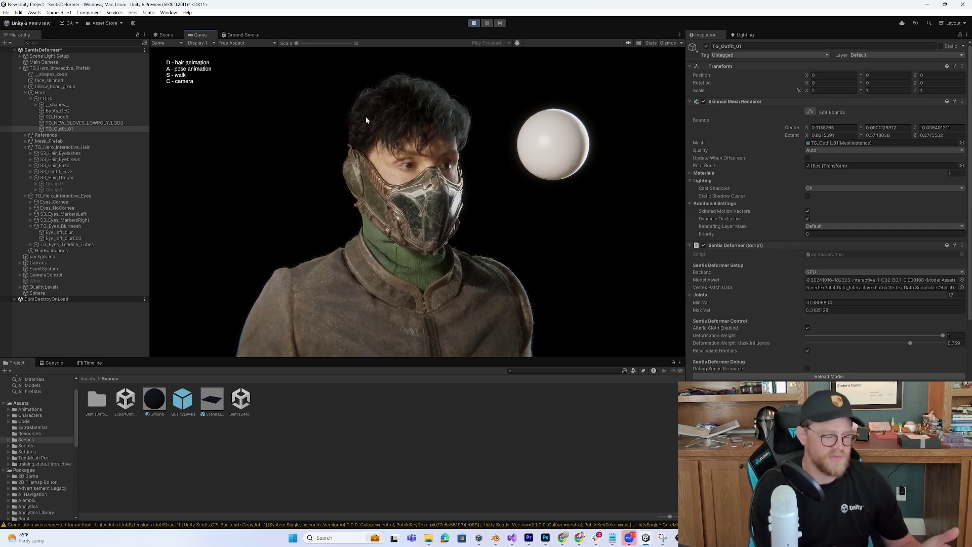
pyautogui.press('d')
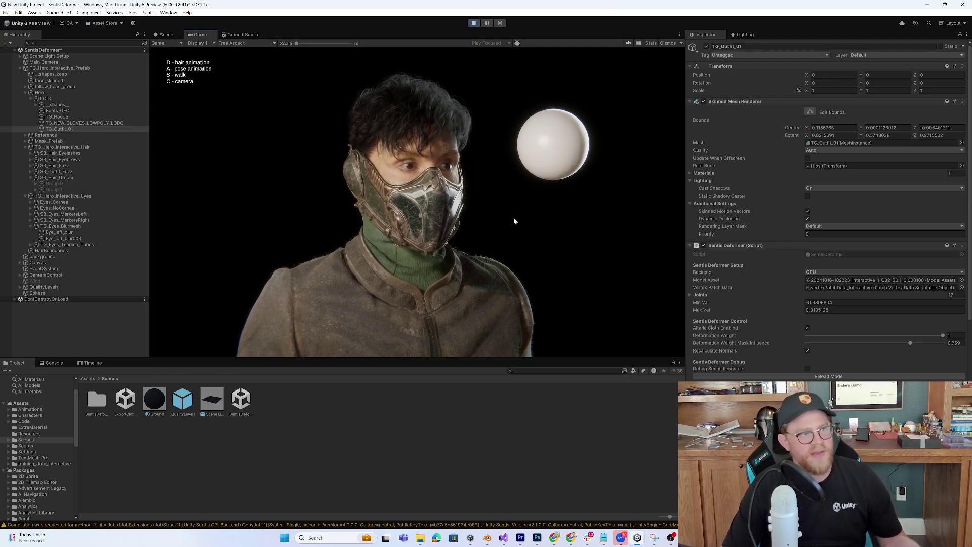
pyautogui.press('d')
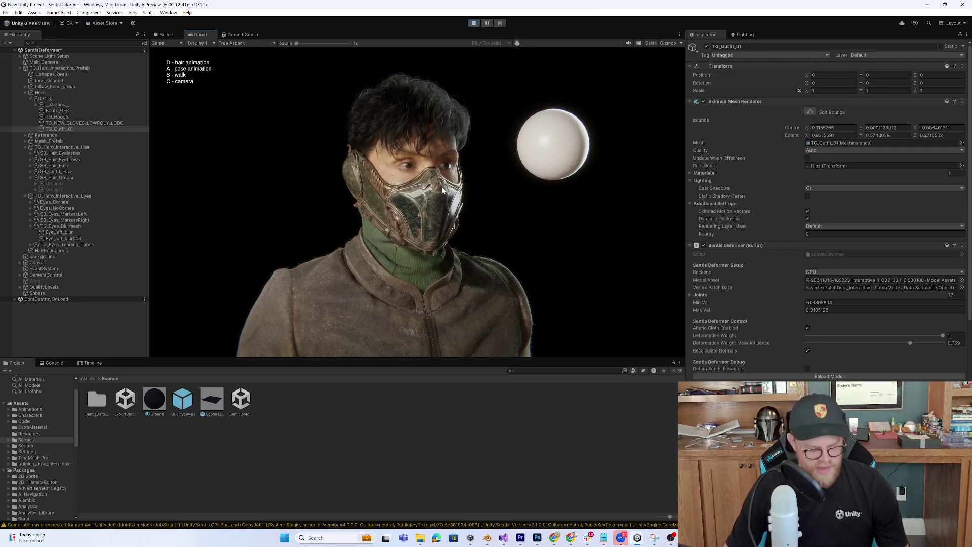
pyautogui.press('a')
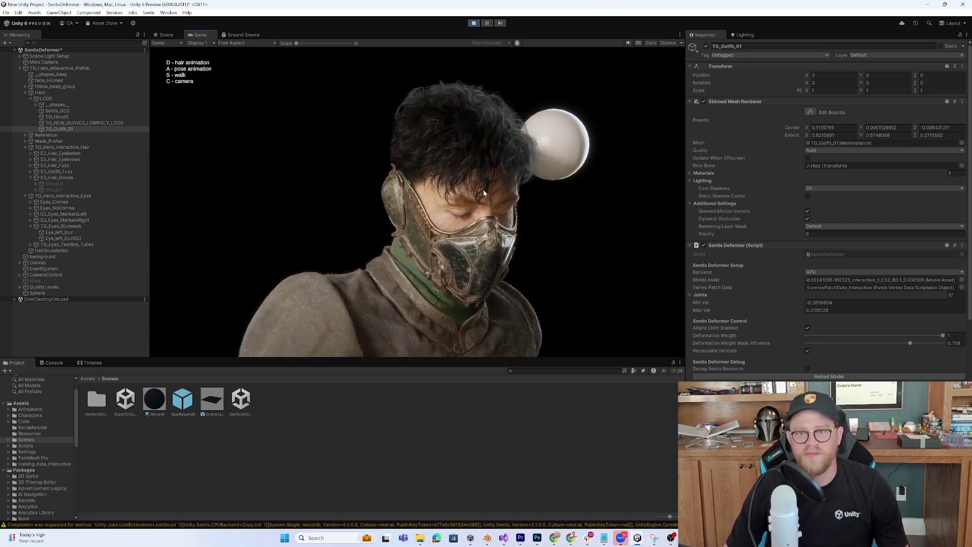